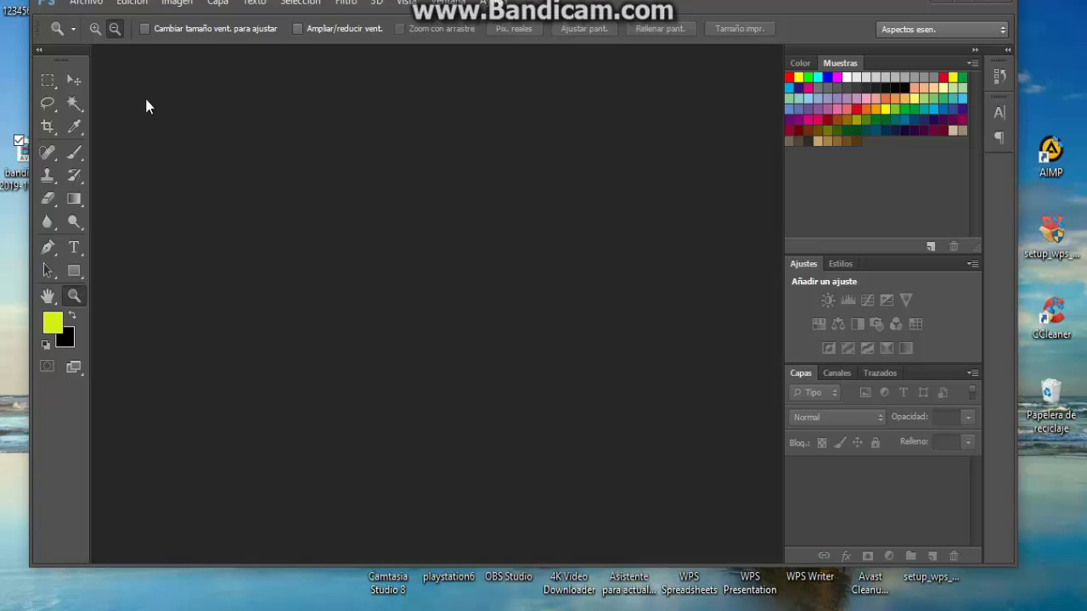
- Open the selfie 20191105_133819 from the Álbum de la cámara library via Archivo > Abrir
left_click(92, 6)
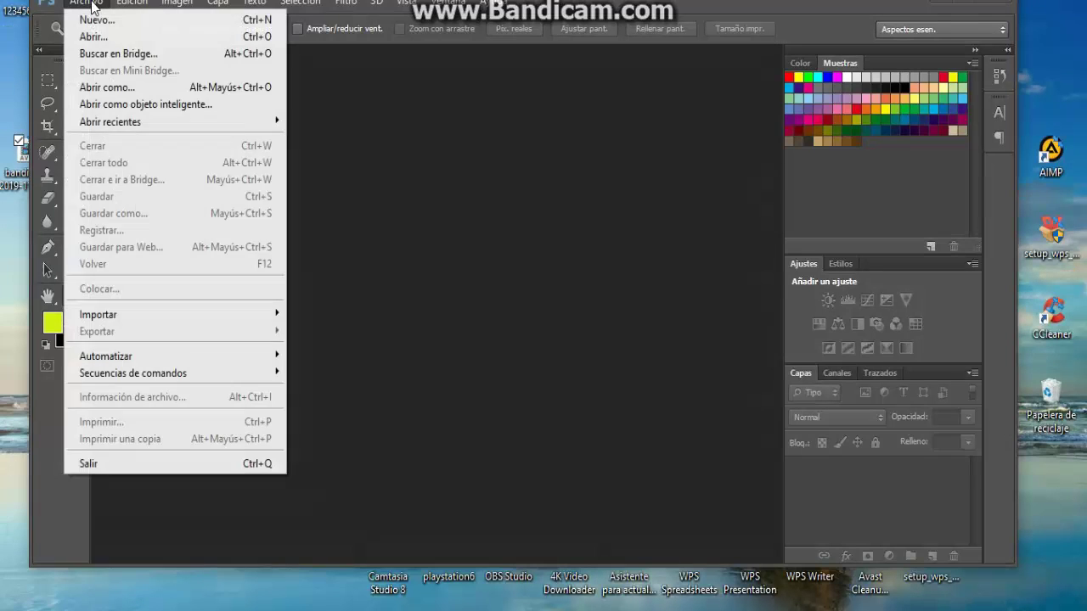
left_click(97, 40)
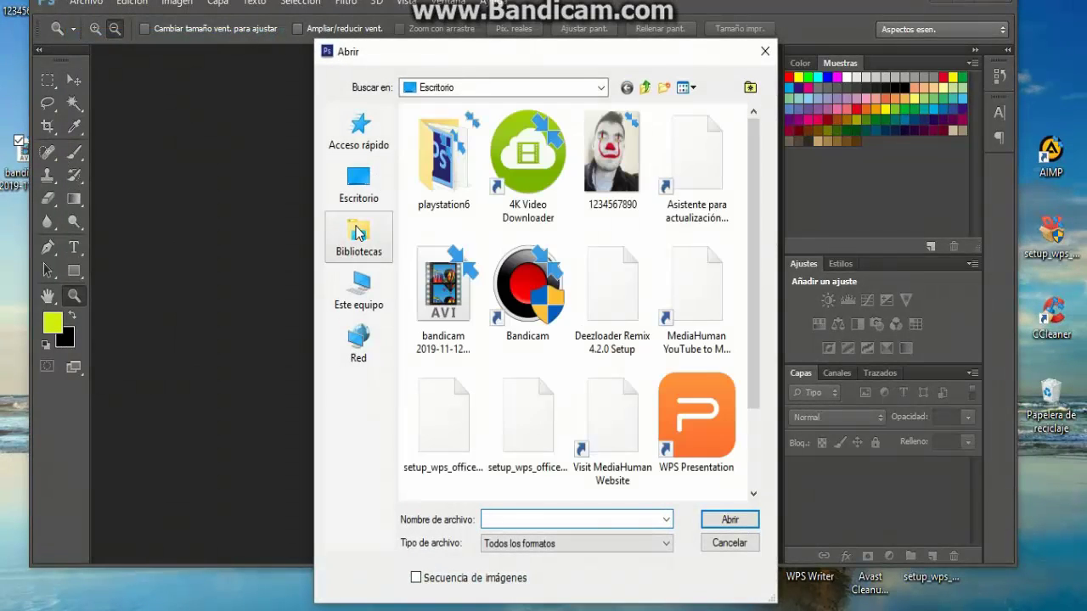
left_click(355, 242)
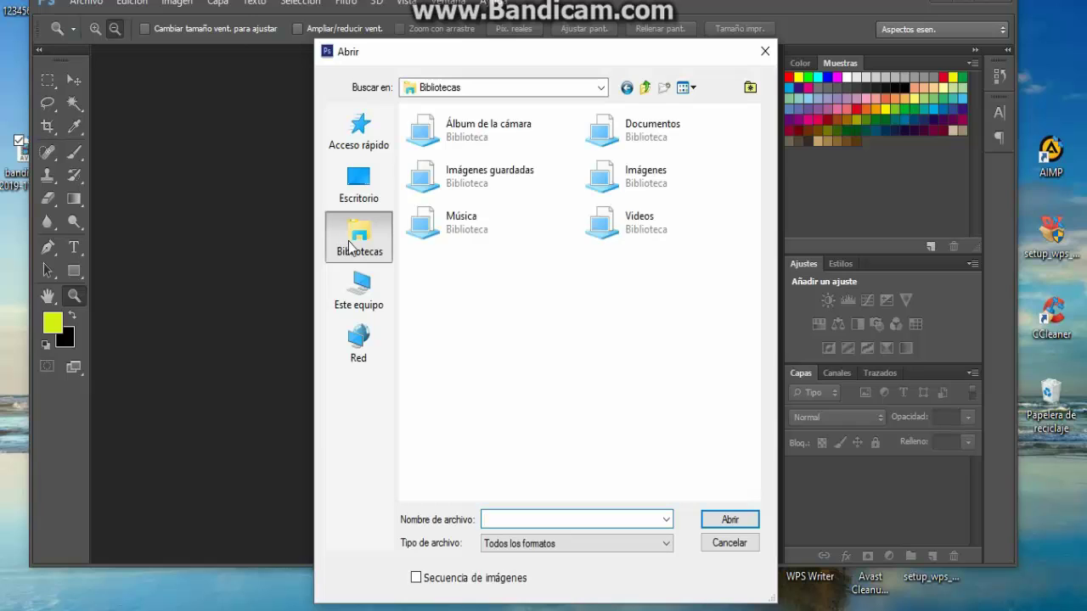
left_click(464, 138)
double_click(464, 139)
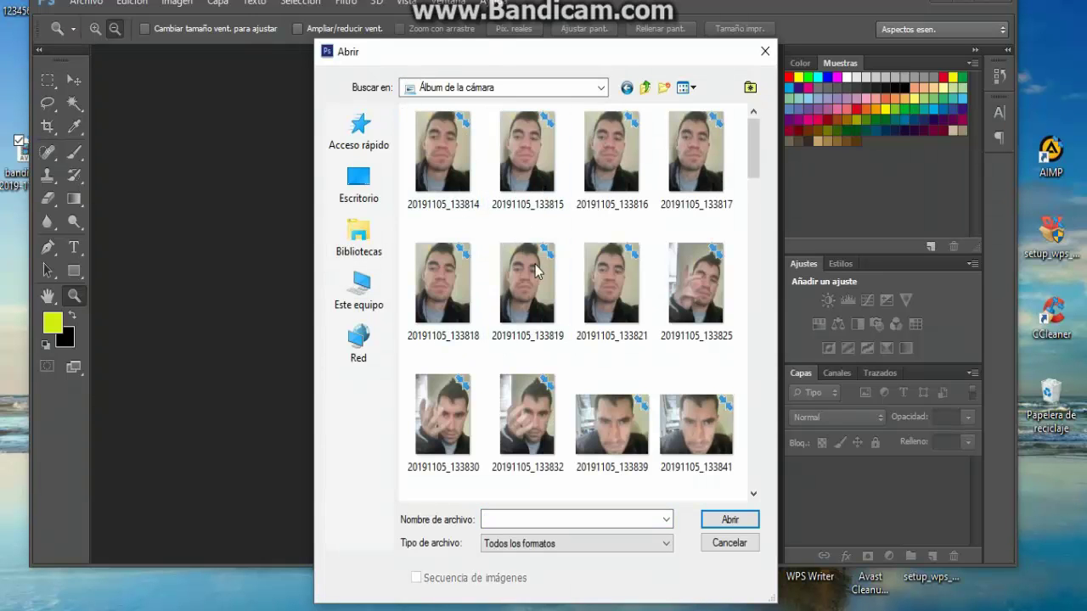
left_click(528, 255)
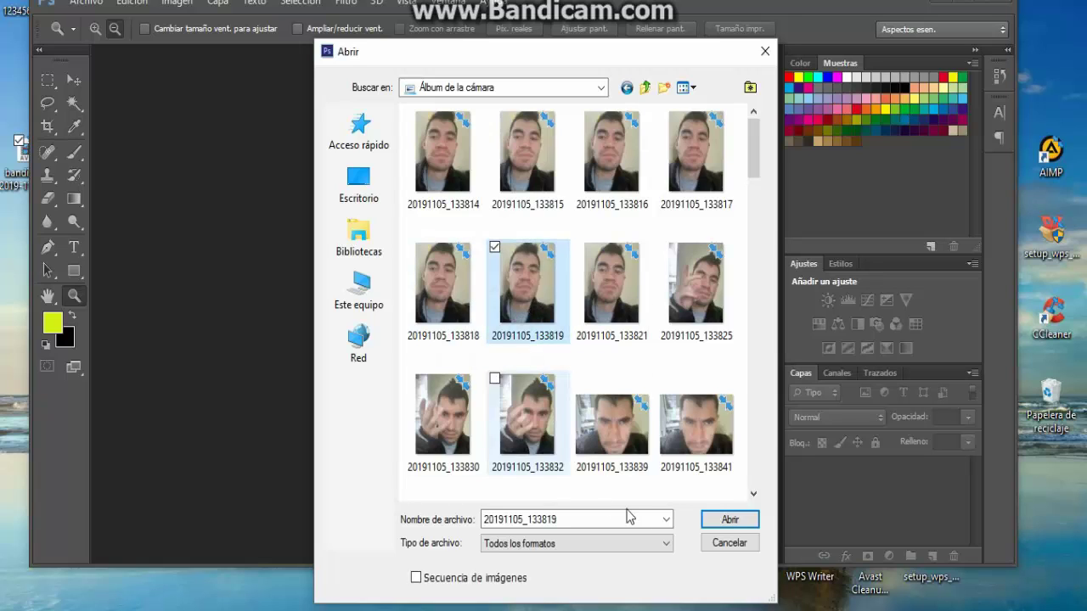
left_click(739, 519)
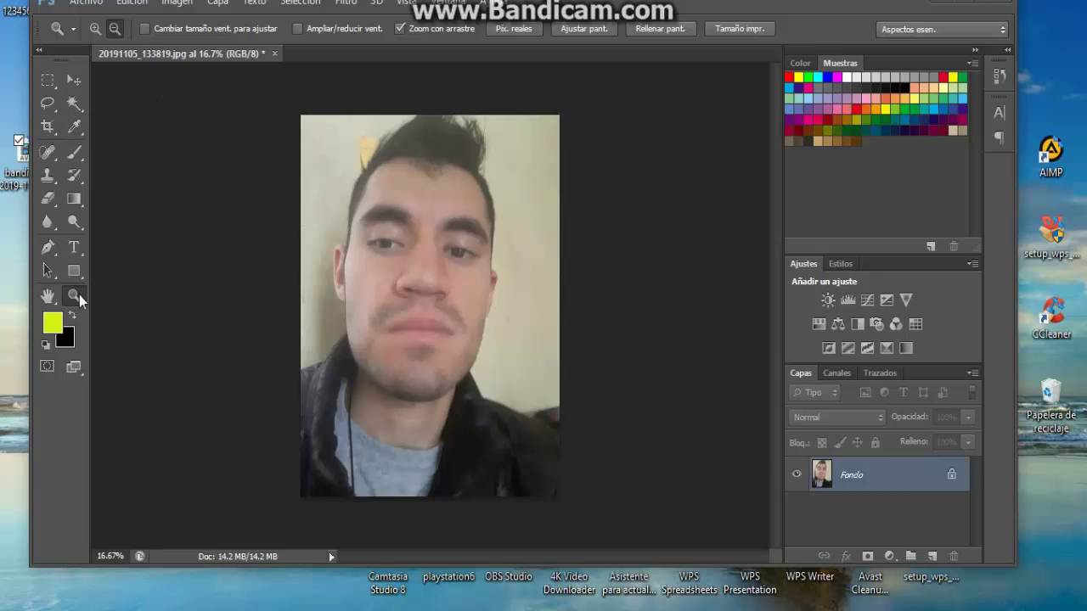
- Zoom in on the face, convert Fondo into Capa 0, and duplicate it as Capa 0 copia
left_click(95, 29)
left_click(430, 260)
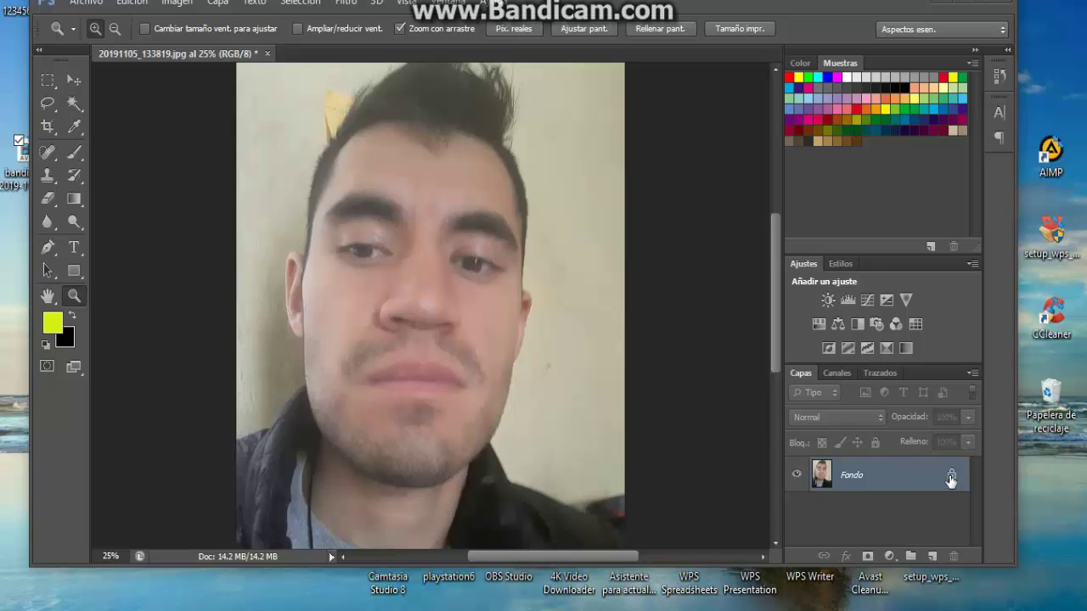
double_click(951, 479)
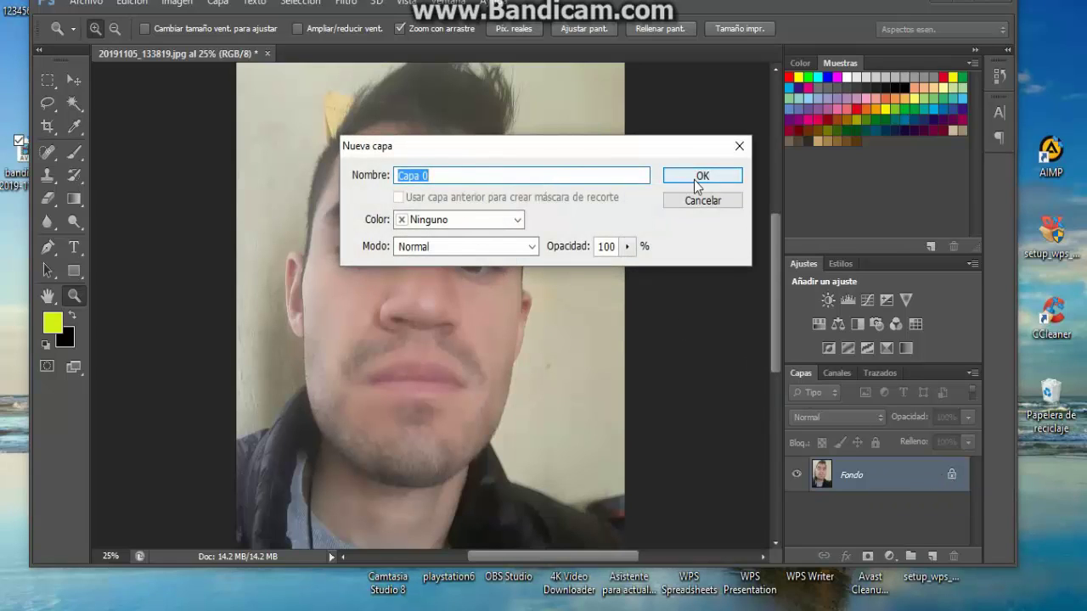
left_click(701, 175)
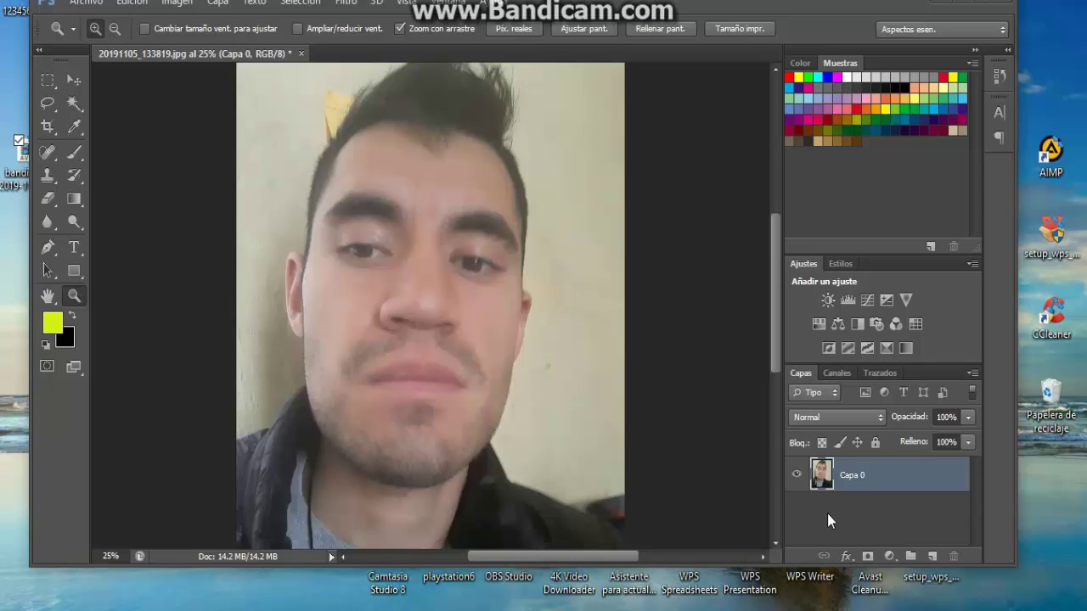
key("ctrl+j")
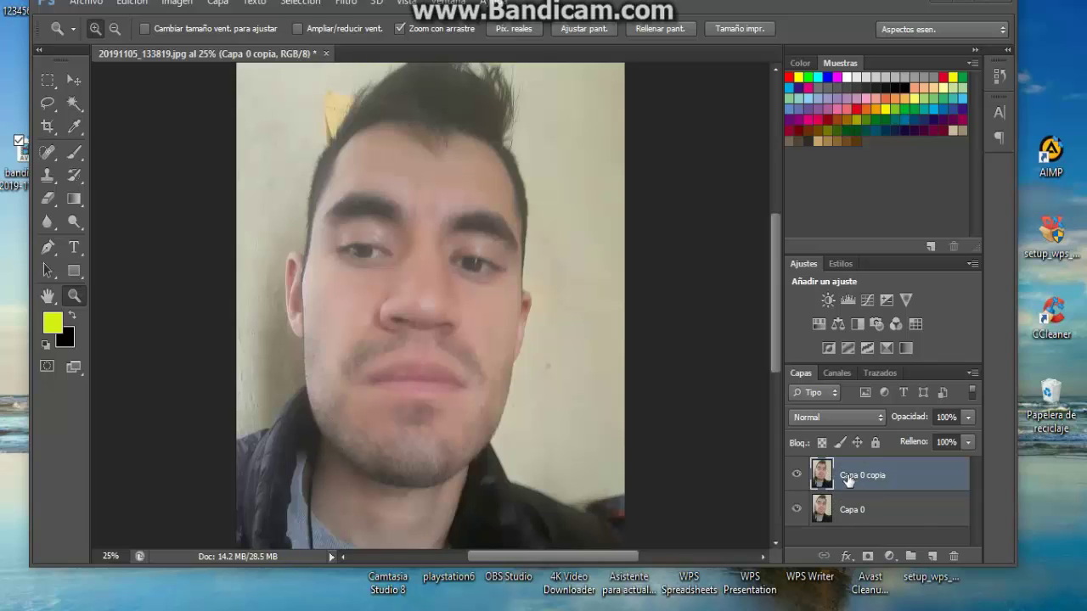
left_click(819, 326)
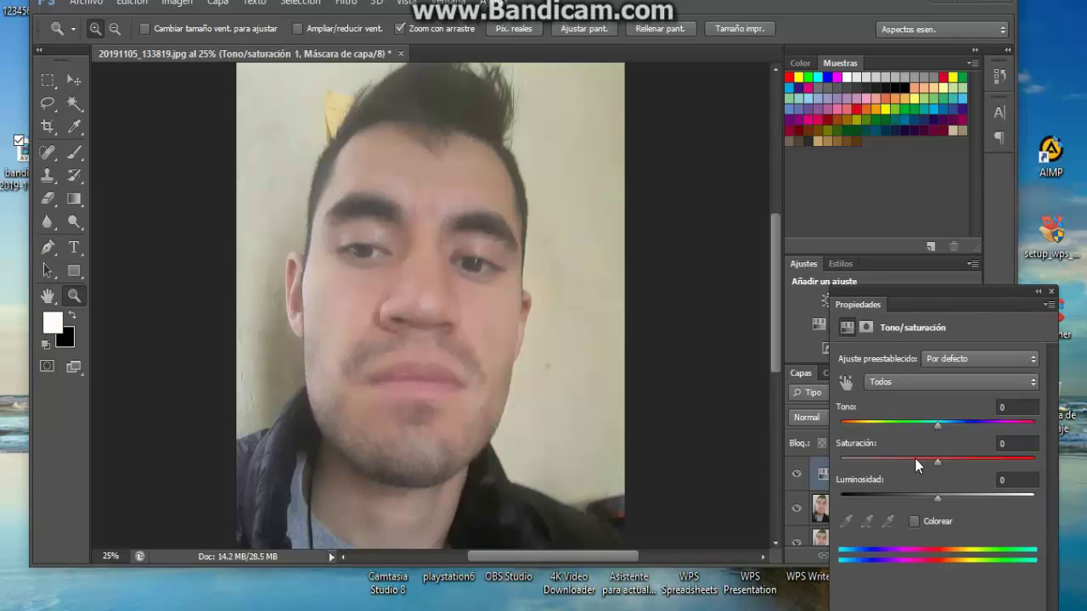
left_click_drag(938, 460, 891, 464)
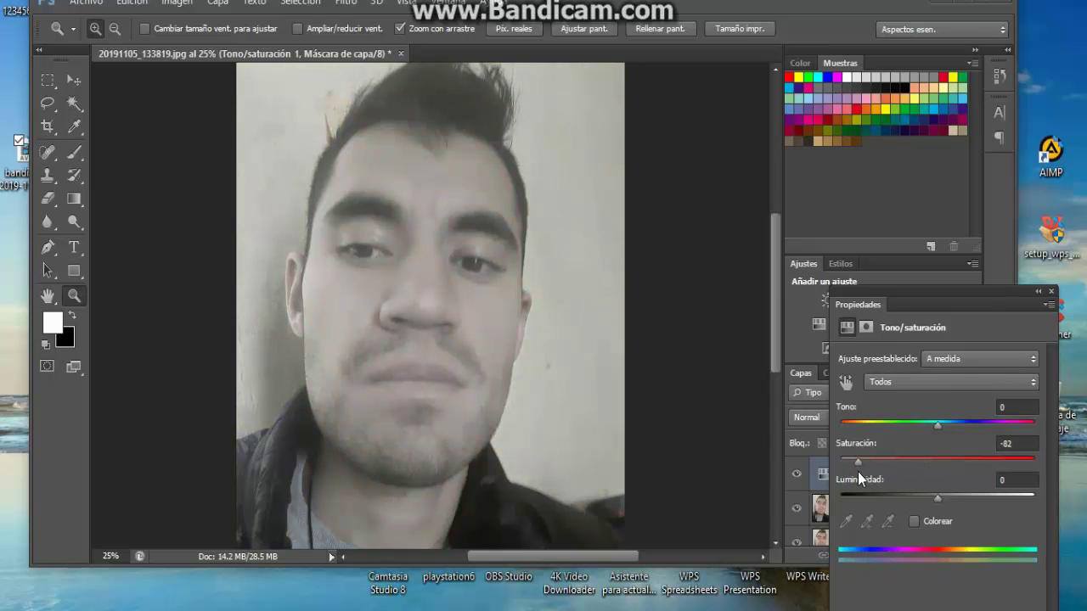
left_click_drag(873, 465, 934, 473)
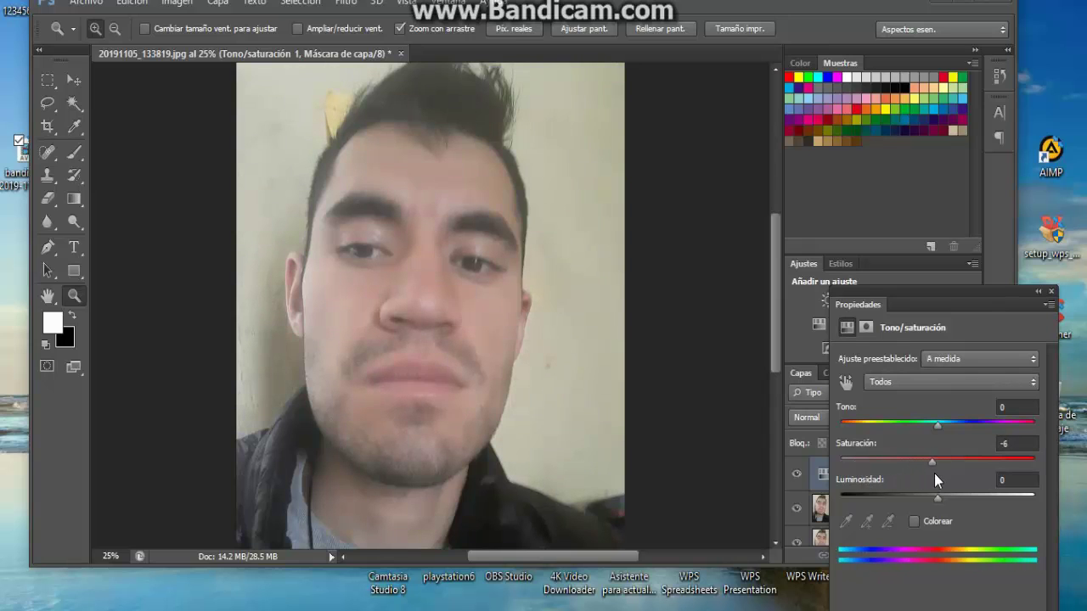
left_click(1052, 292)
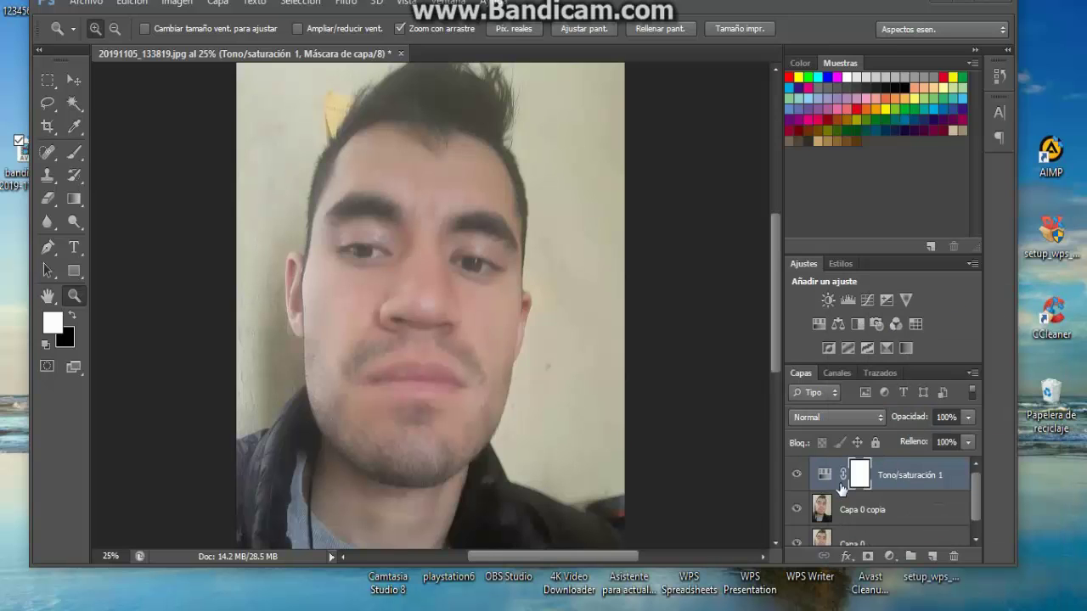
right_click(837, 487)
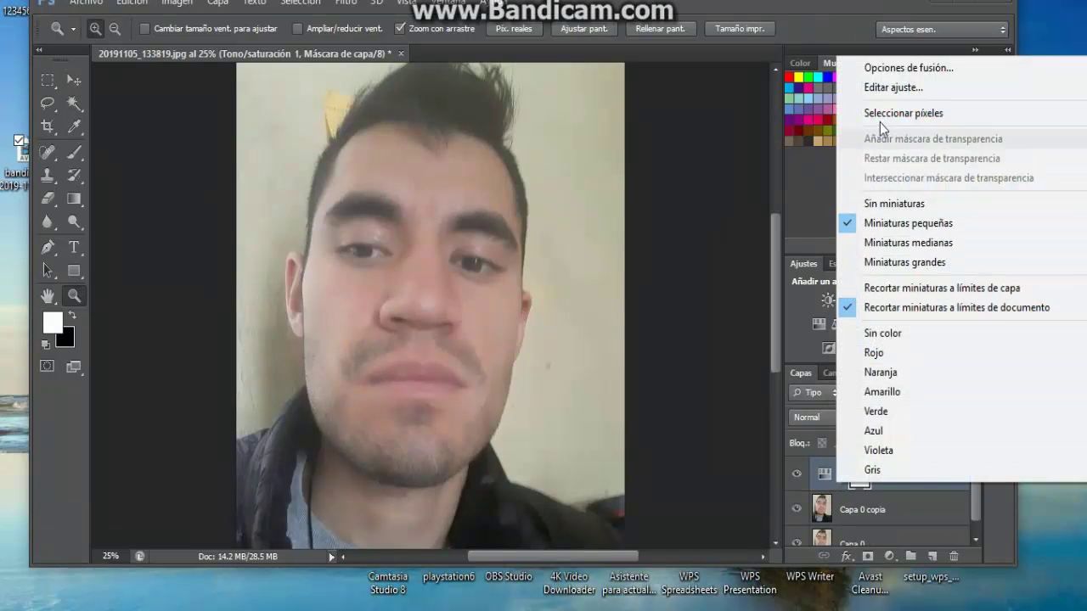
left_click(936, 486)
right_click(936, 486)
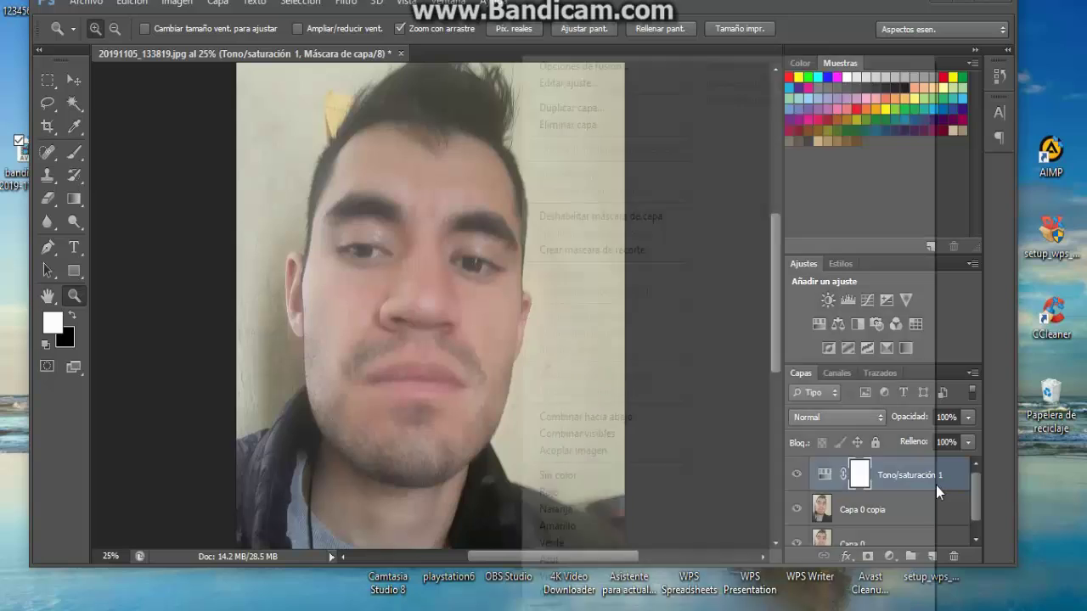
left_click(543, 125)
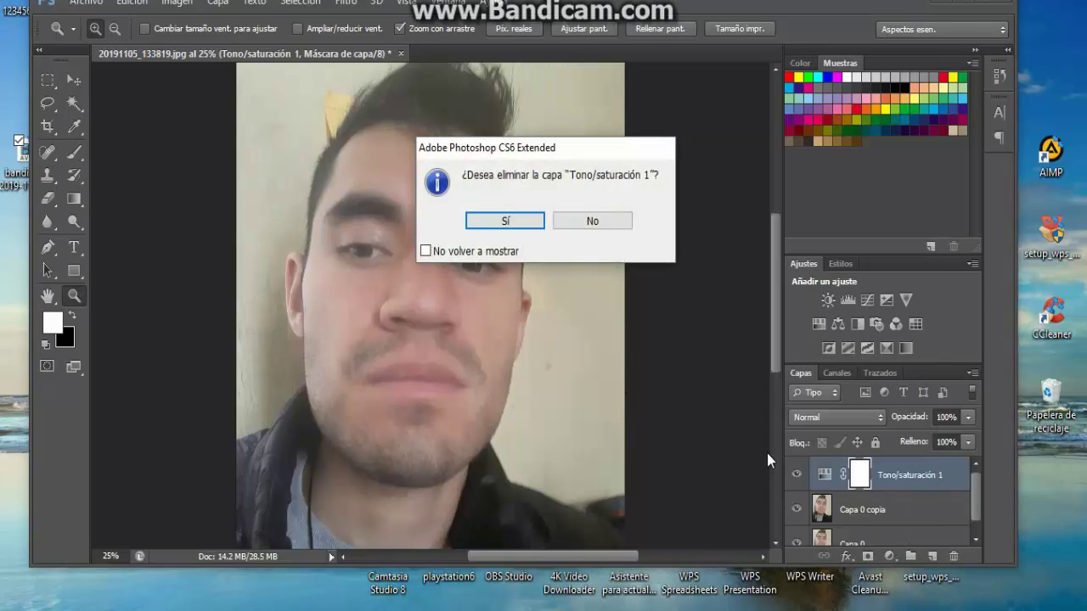
left_click(524, 217)
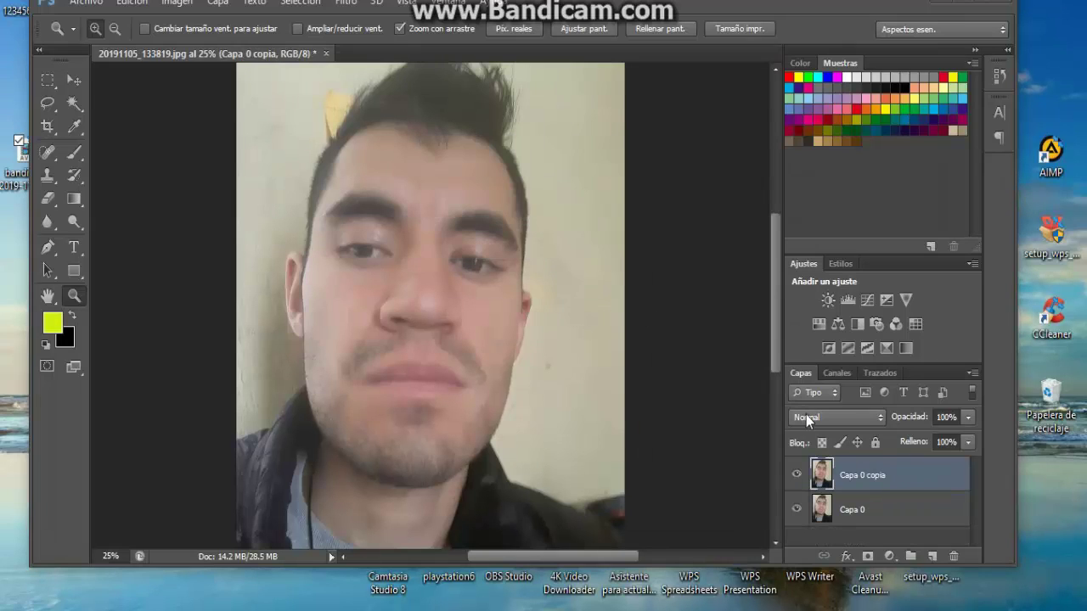
- Add a Tono/saturación adjustment at Saturación -100 above Capa 0, then reselect Capa 0 copia
left_click(860, 508)
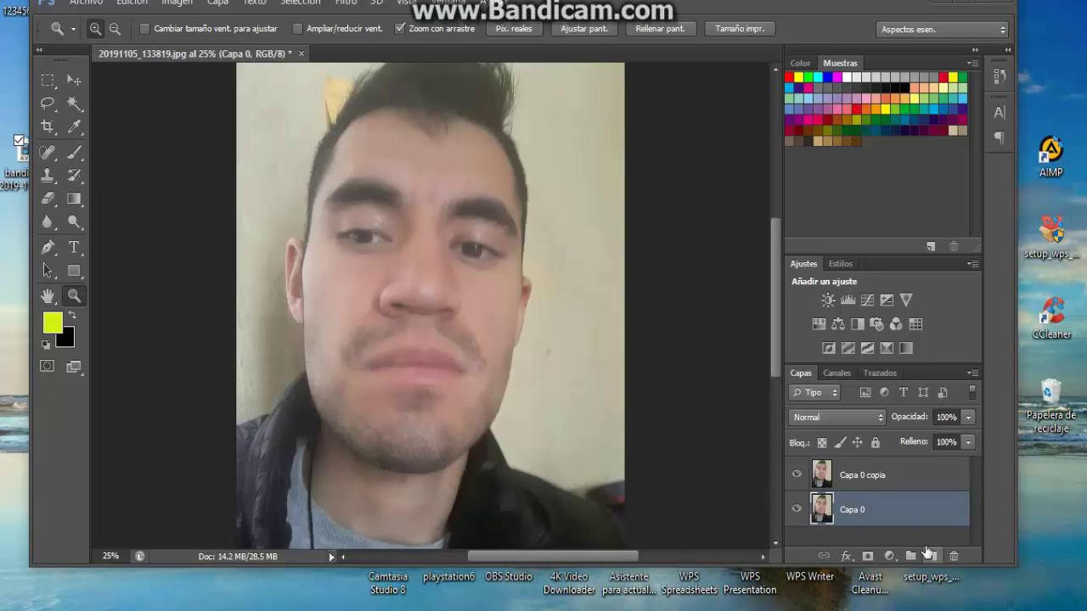
left_click(821, 324)
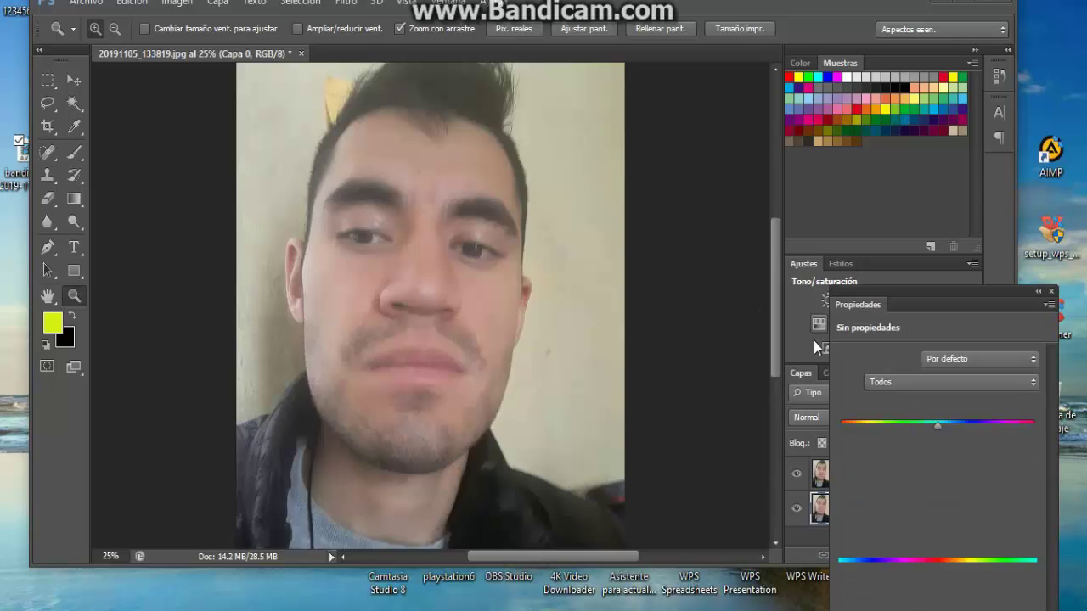
left_click_drag(937, 463, 844, 472)
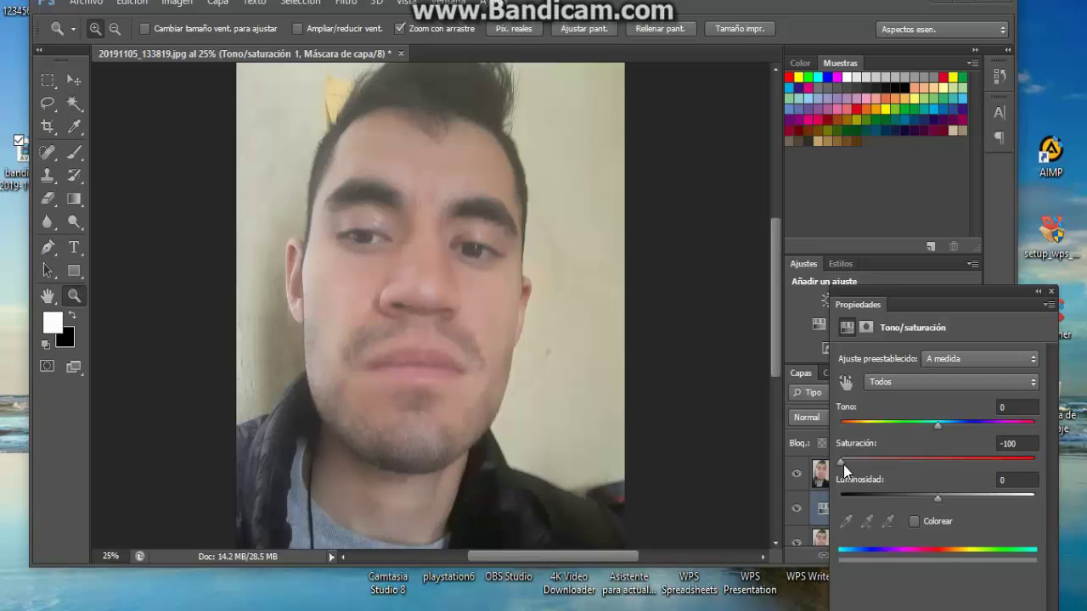
left_click(1051, 291)
scroll(869, 538, "down", 1)
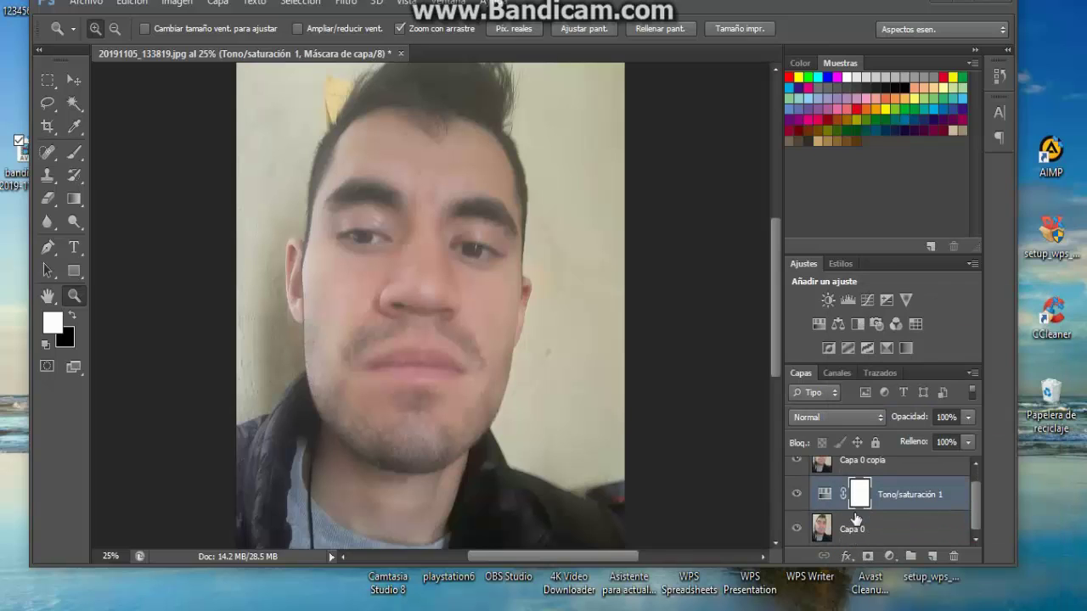
scroll(835, 521, "up", 1)
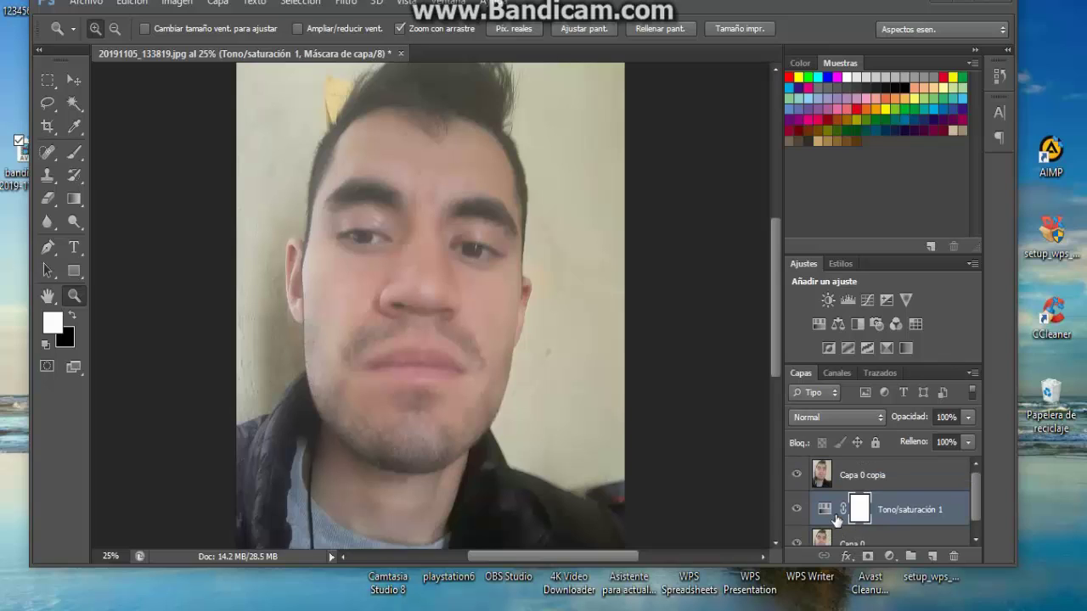
left_click(878, 476)
scroll(680, 392, "up", 1)
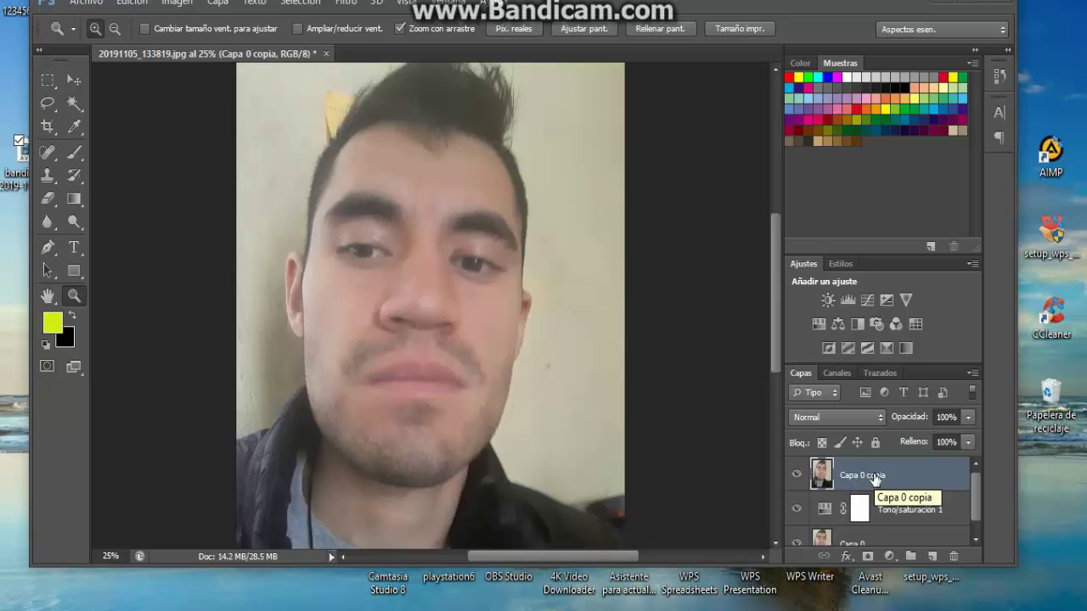
- Choose the Eraser tool with a 141 px brush at 0% hardness
left_click(50, 200)
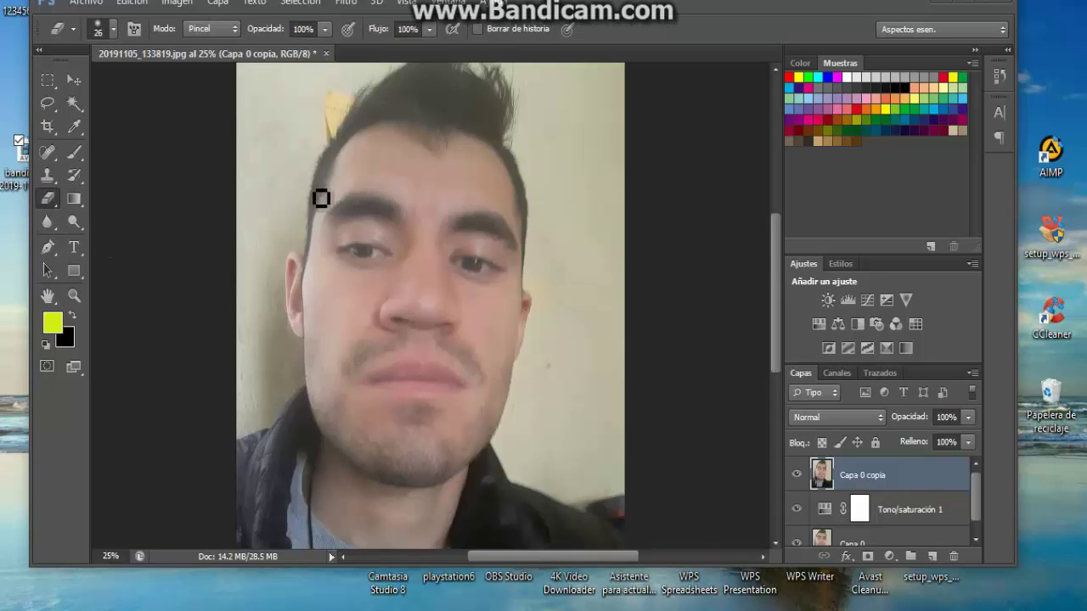
left_click(111, 36)
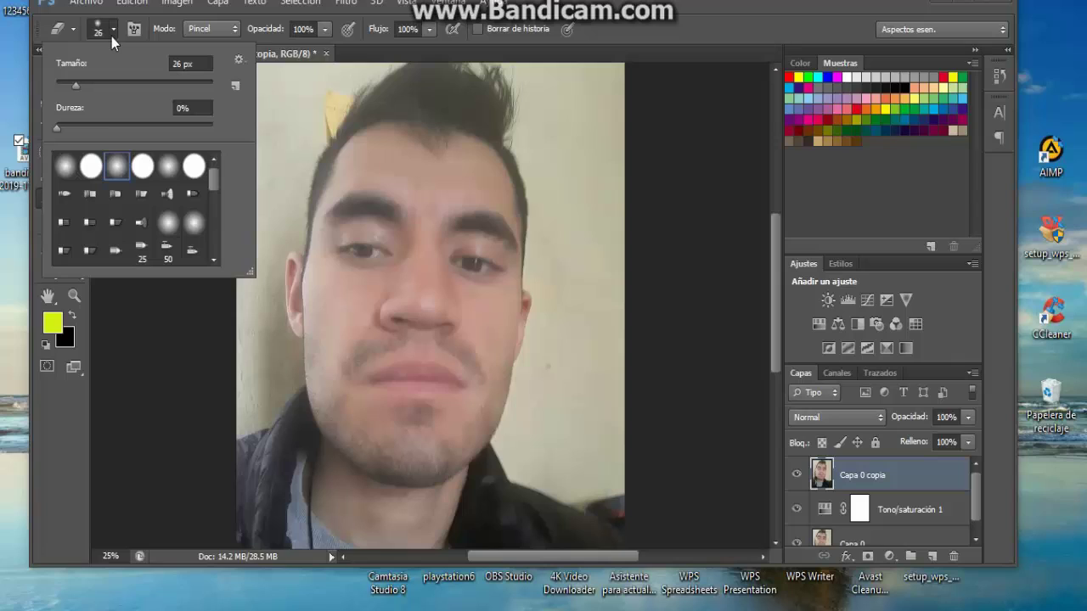
left_click(102, 83)
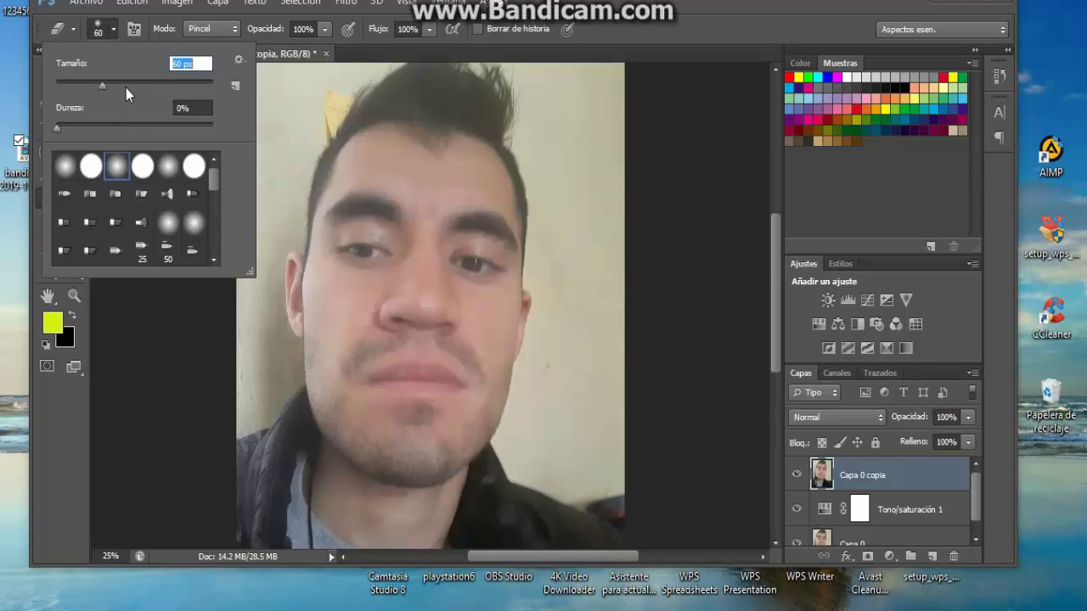
left_click(130, 86)
left_click(150, 86)
left_click(678, 37)
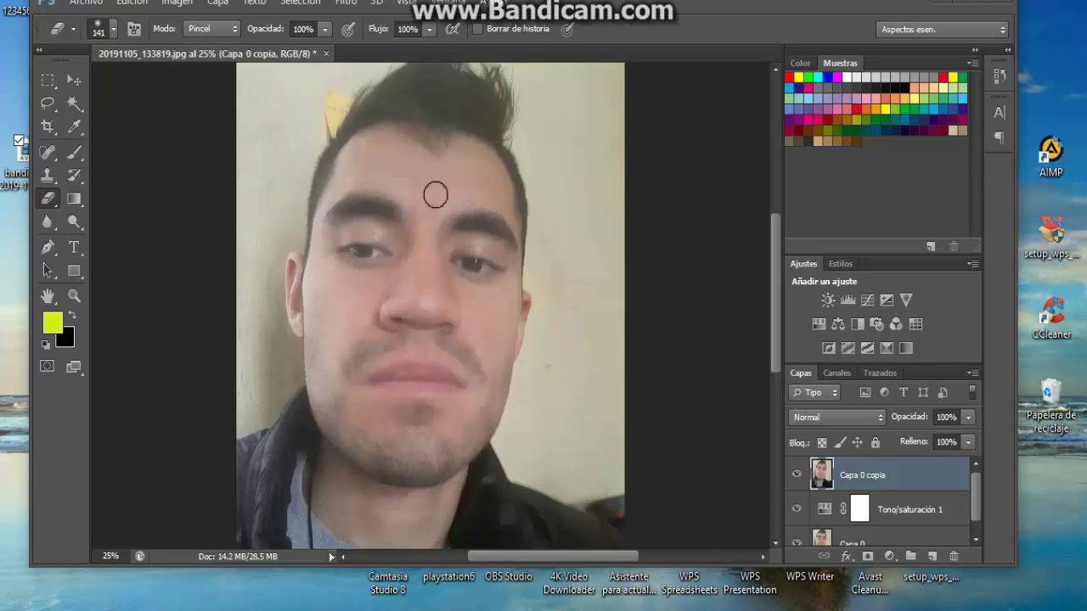
- Erase Capa 0 copia over the forehead, nose bridge and under the right-hand eye
mouse_move(381, 163)
left_mouse_down()
mouse_move(415, 157)
mouse_move(415, 175)
mouse_move(374, 179)
mouse_move(435, 173)
mouse_move(385, 184)
mouse_move(383, 174)
mouse_move(440, 180)
mouse_move(425, 160)
mouse_move(446, 144)
mouse_move(478, 168)
mouse_move(432, 138)
mouse_move(381, 151)
mouse_move(473, 181)
mouse_move(393, 153)
mouse_move(362, 165)
mouse_move(403, 139)
mouse_move(354, 162)
mouse_move(379, 137)
mouse_move(345, 173)
mouse_move(357, 187)
mouse_move(349, 219)
mouse_move(358, 194)
mouse_move(332, 198)
mouse_move(337, 185)
mouse_move(414, 201)
mouse_move(345, 218)
mouse_move(400, 221)
mouse_move(325, 220)
mouse_move(405, 230)
mouse_move(416, 244)
mouse_move(366, 230)
mouse_move(325, 240)
mouse_move(467, 213)
left_mouse_up()
mouse_move(470, 279)
left_mouse_down()
mouse_move(425, 218)
mouse_move(432, 257)
mouse_move(436, 218)
mouse_move(436, 239)
mouse_move(495, 192)
mouse_move(478, 160)
mouse_move(502, 192)
mouse_move(485, 161)
mouse_move(502, 182)
mouse_move(491, 169)
mouse_move(506, 208)
left_mouse_up()
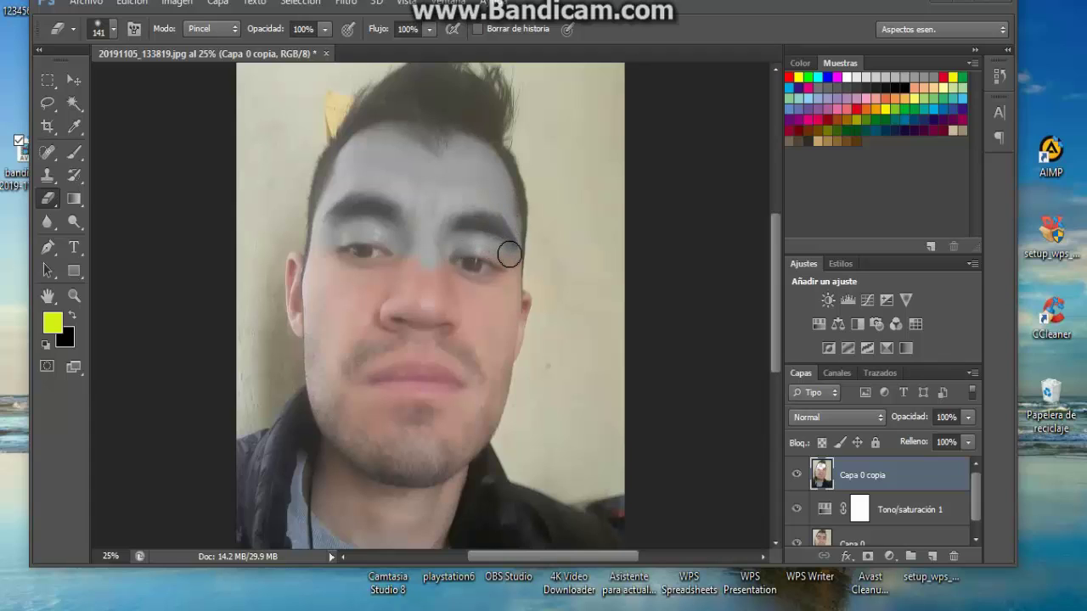
mouse_move(444, 248)
left_mouse_down()
mouse_move(471, 296)
mouse_move(444, 274)
mouse_move(488, 294)
mouse_move(501, 282)
mouse_move(490, 305)
mouse_move(497, 254)
left_mouse_up()
mouse_move(514, 265)
left_mouse_down()
mouse_move(512, 310)
mouse_move(517, 259)
mouse_move(504, 230)
left_mouse_up()
- Erase the cheek and lip area of Capa 0 copia, undoing one stray stroke
mouse_move(507, 305)
left_mouse_down()
mouse_move(481, 379)
mouse_move(456, 395)
mouse_move(383, 388)
mouse_move(444, 383)
mouse_move(336, 372)
mouse_move(476, 368)
mouse_move(445, 339)
mouse_move(493, 315)
mouse_move(403, 354)
mouse_move(403, 315)
mouse_move(468, 329)
mouse_move(420, 318)
mouse_move(427, 255)
mouse_move(417, 267)
mouse_move(430, 301)
mouse_move(415, 354)
mouse_move(402, 332)
mouse_move(369, 330)
mouse_move(374, 368)
mouse_move(402, 279)
mouse_move(386, 279)
mouse_move(361, 323)
mouse_move(384, 289)
mouse_move(373, 382)
mouse_move(356, 311)
mouse_move(385, 277)
mouse_move(331, 260)
mouse_move(323, 227)
left_mouse_up()
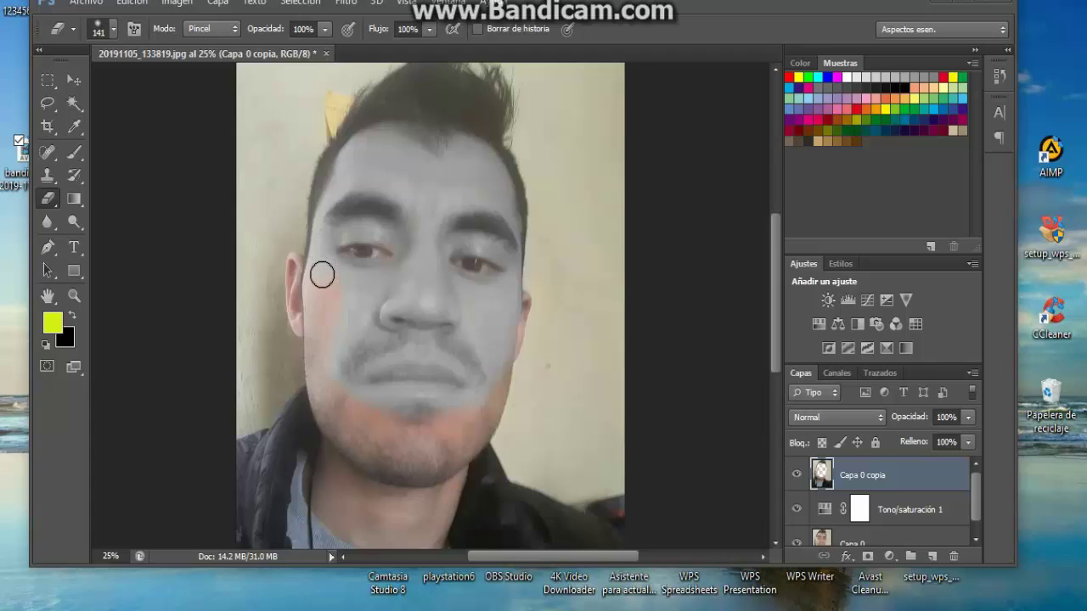
key("ctrl+z")
scroll(413, 472, "down", 1)
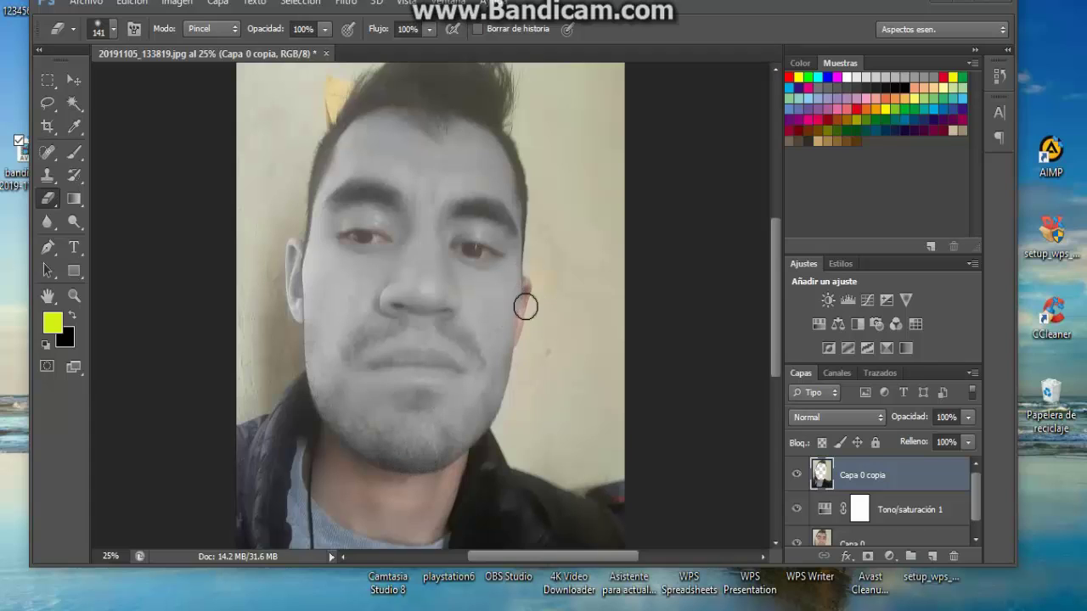
- Resize the eraser, first to 72 px, then to a fully soft 119 px tip
left_click(114, 39)
left_click(113, 85)
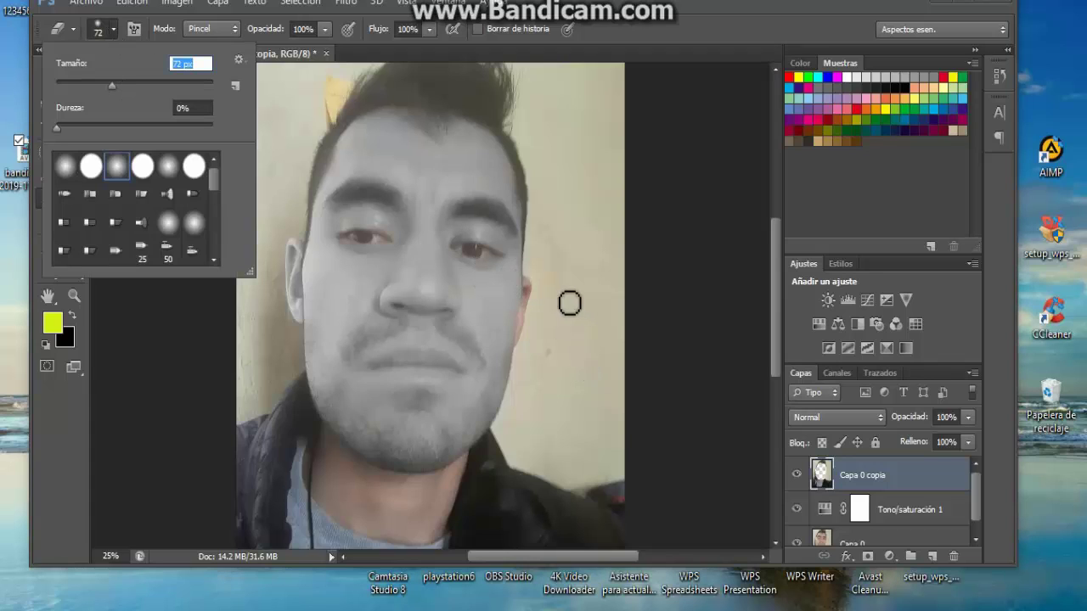
key("Return")
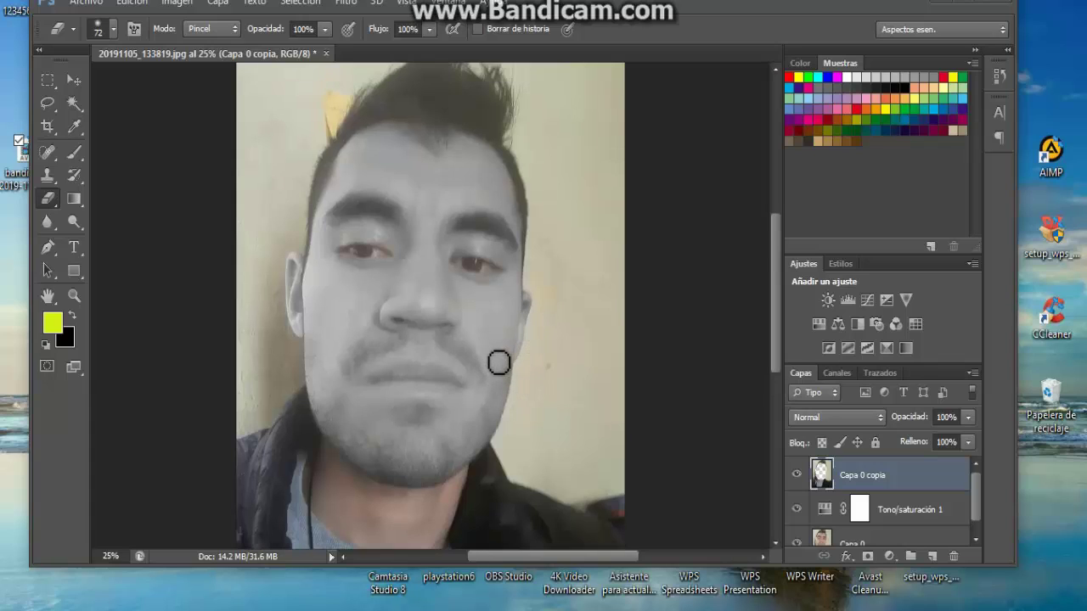
scroll(498, 364, "down", 2)
scroll(500, 367, "down", 3)
scroll(500, 366, "down", 1)
scroll(500, 365, "down", 1)
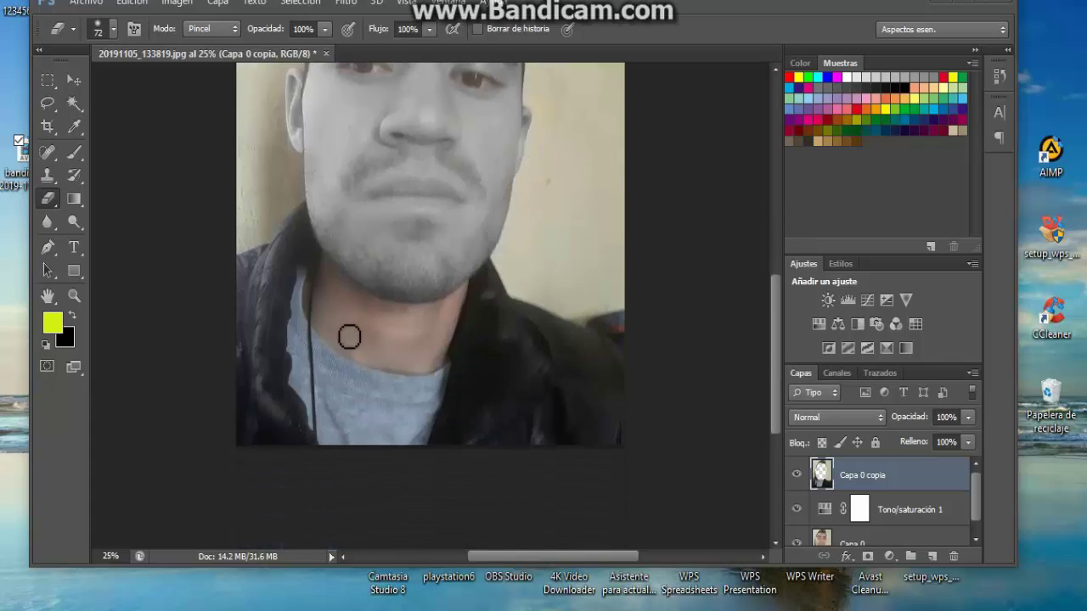
left_click(114, 31)
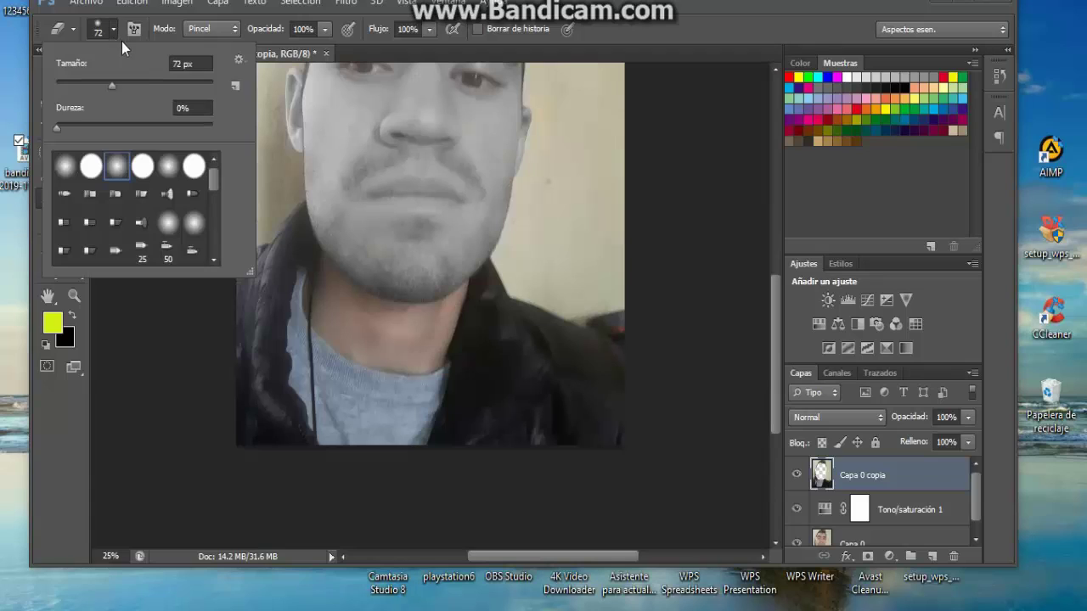
left_click(142, 83)
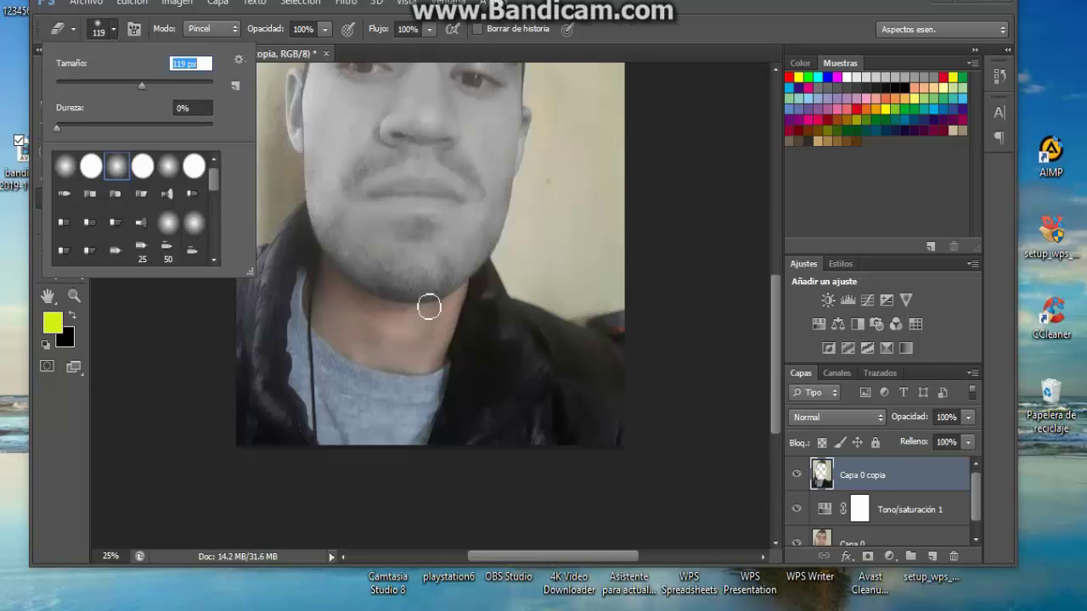
left_click(459, 287)
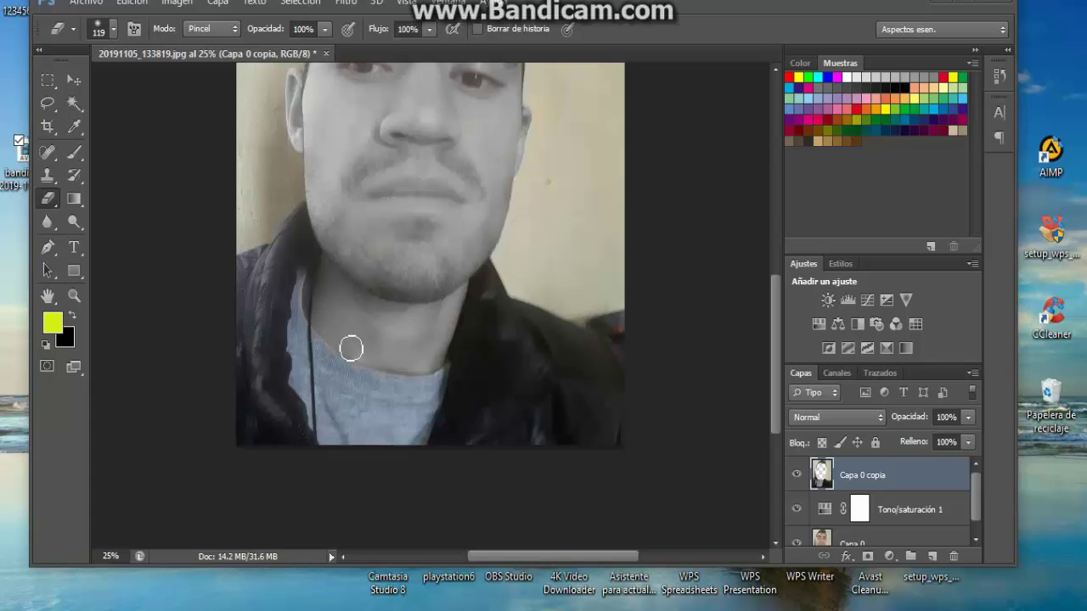
scroll(373, 344, "up", 2)
scroll(379, 347, "up", 3)
scroll(379, 347, "up", 1)
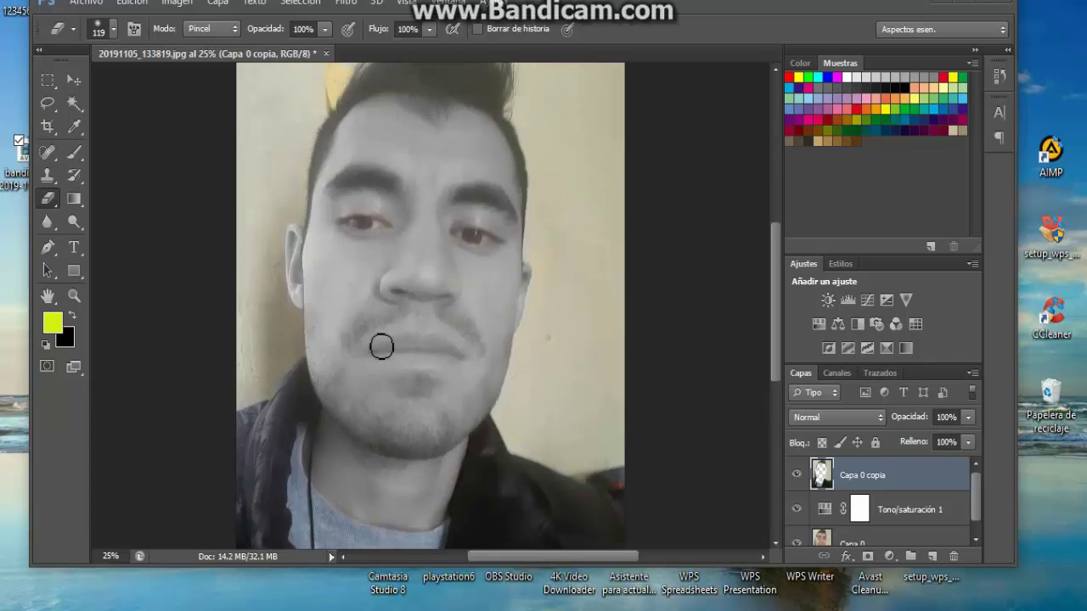
scroll(381, 347, "up", 1)
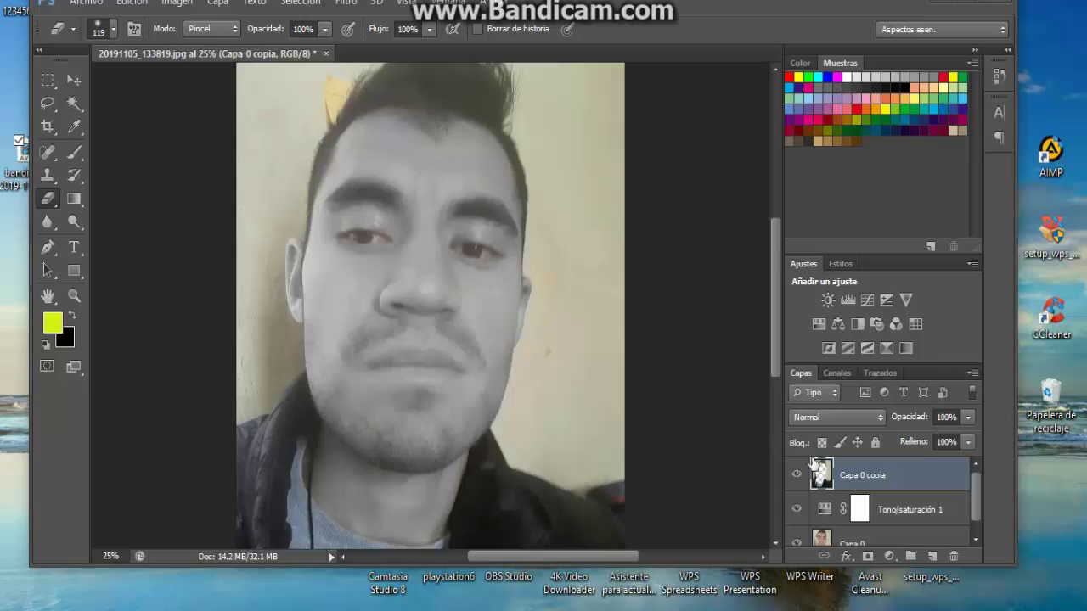
- Add a Brillo/contraste adjustment with brightness 43 and contrast 36
left_click(828, 302)
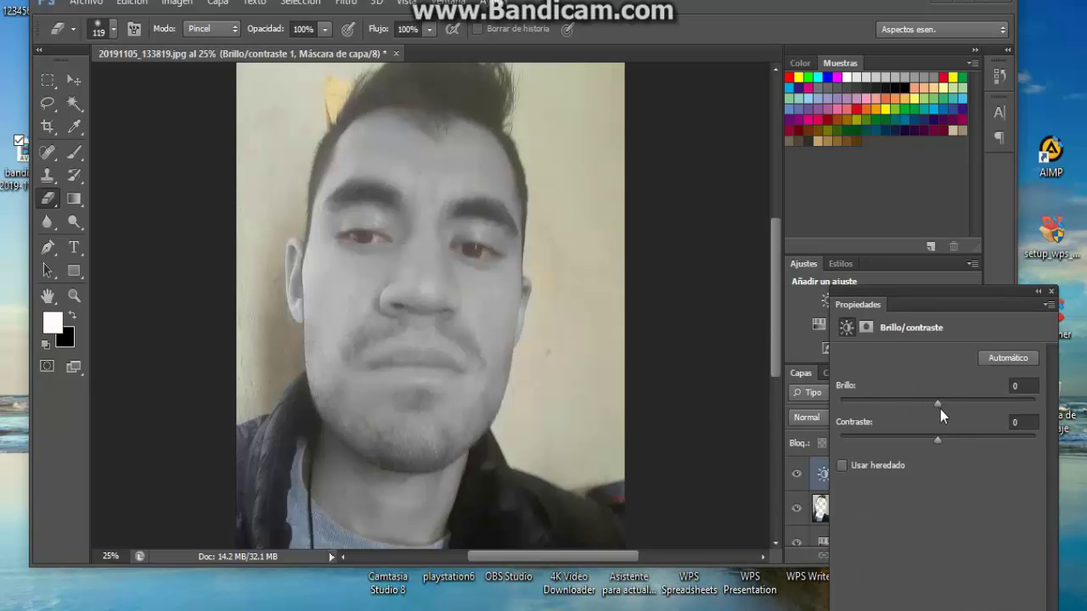
left_click_drag(936, 408, 965, 409)
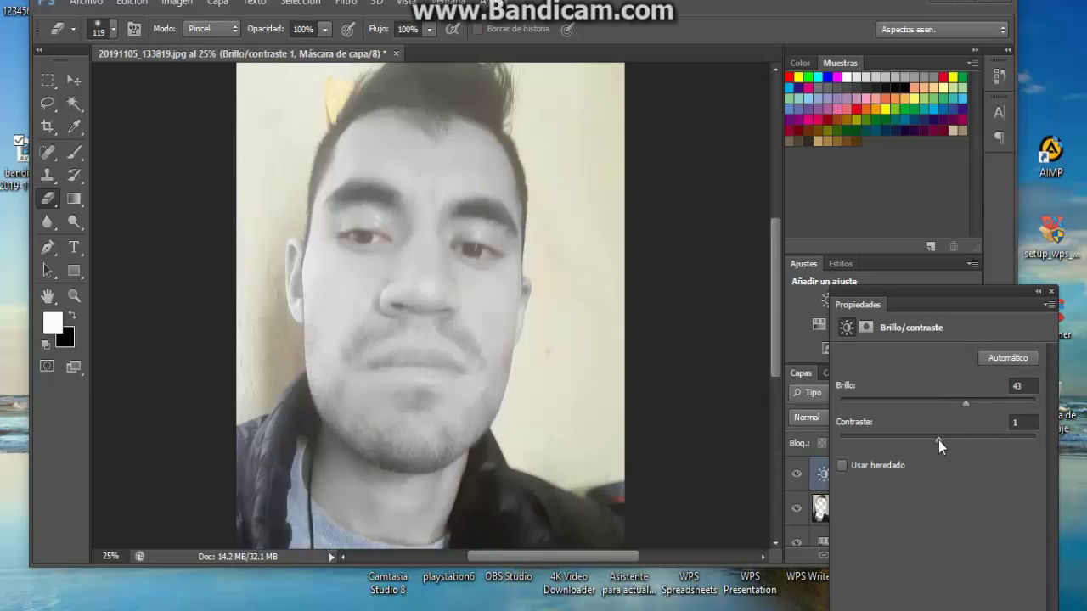
left_click_drag(939, 439, 958, 444)
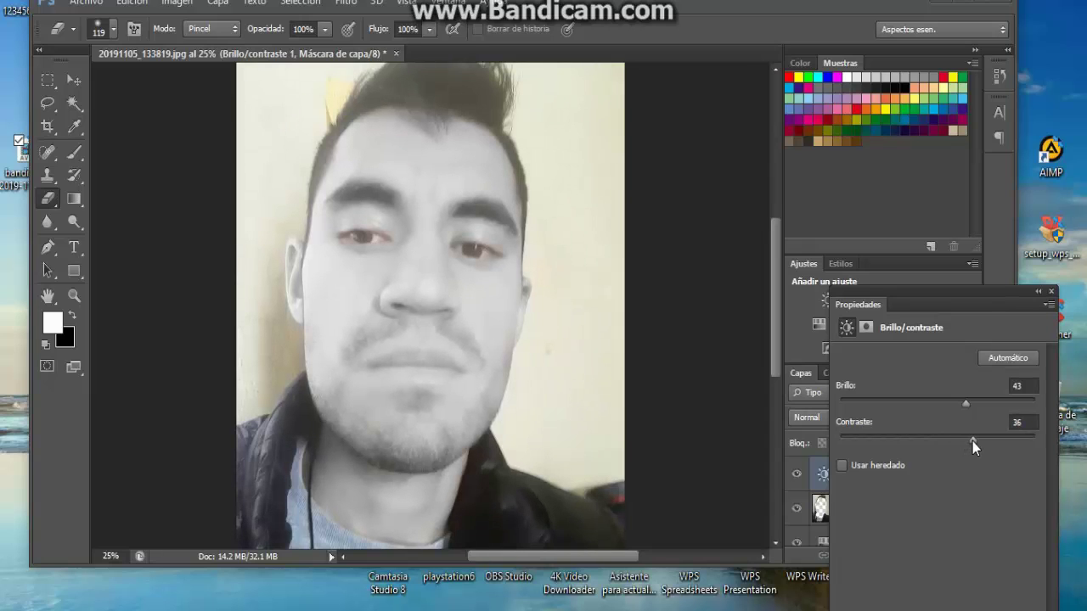
scroll(505, 321, "down", 1)
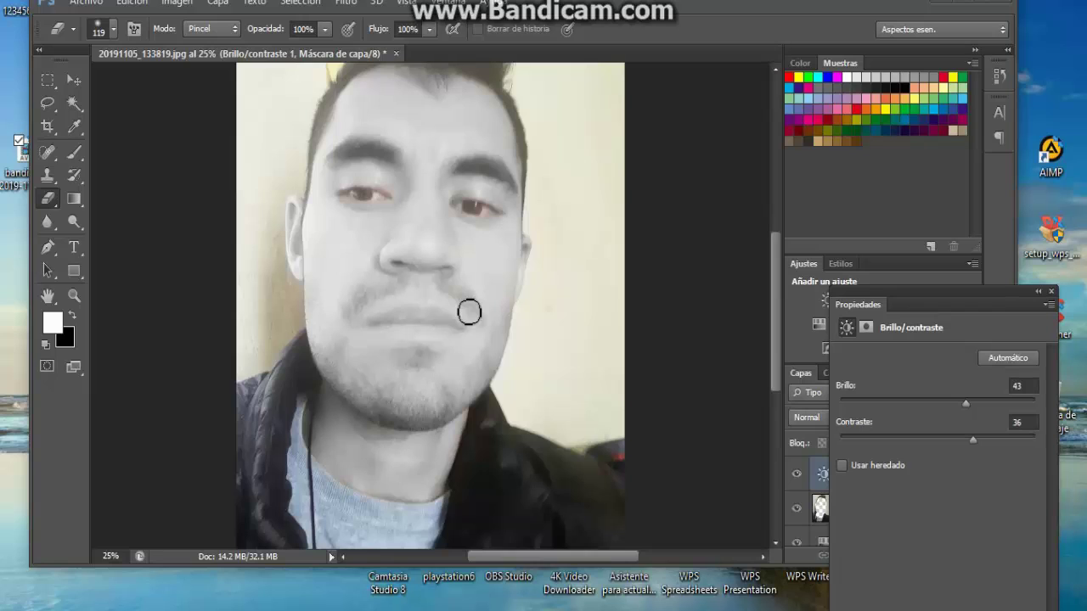
scroll(470, 312, "up", 1)
scroll(469, 313, "down", 1)
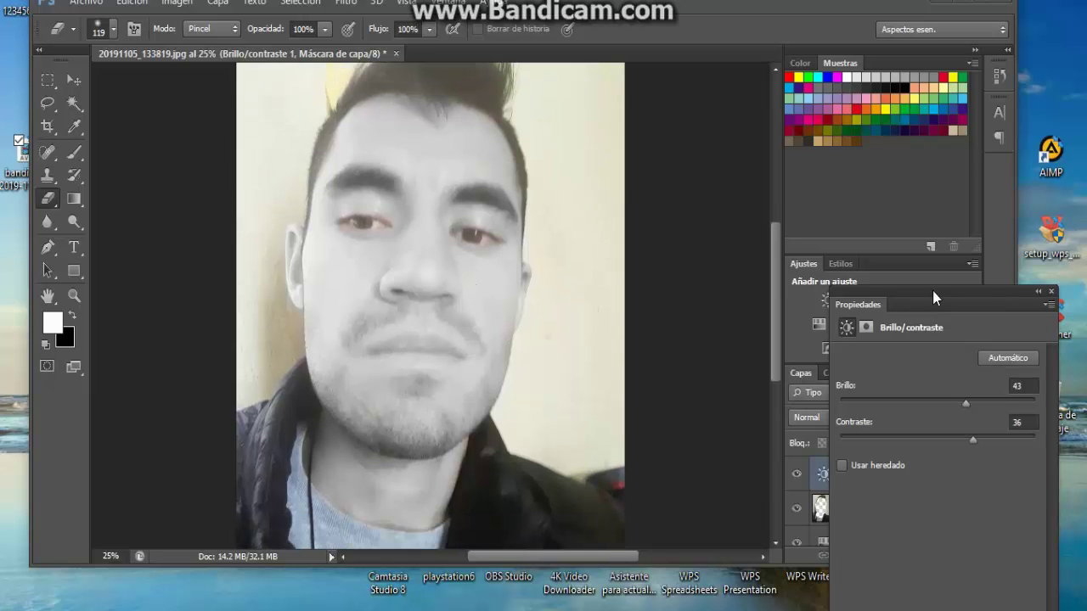
left_click(1051, 292)
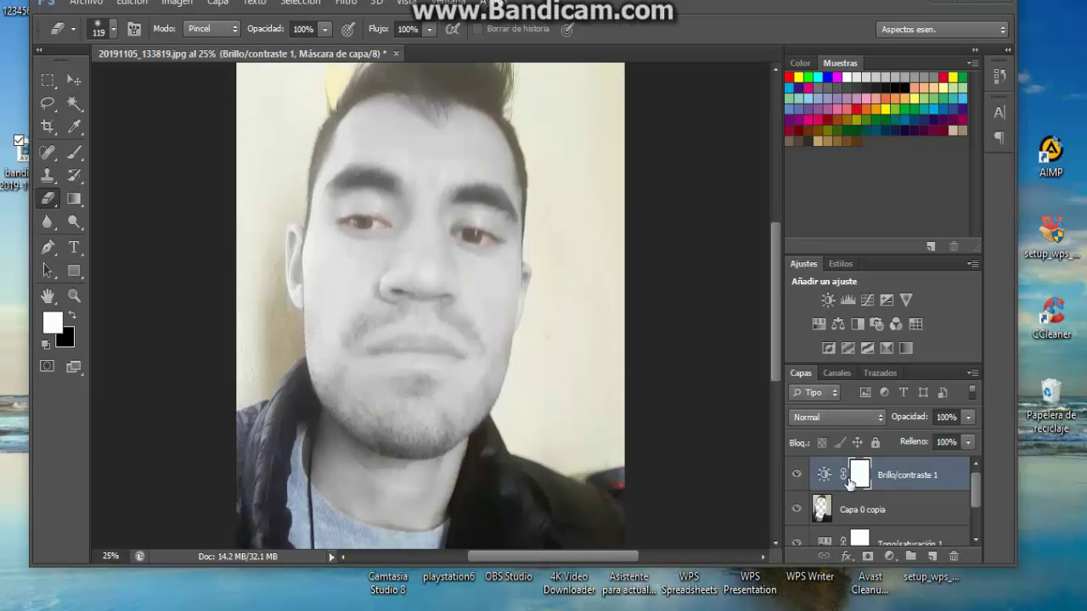
scroll(849, 482, "down", 1)
- Create a new top layer and rename it 'labios rojos'
scroll(849, 482, "up", 1)
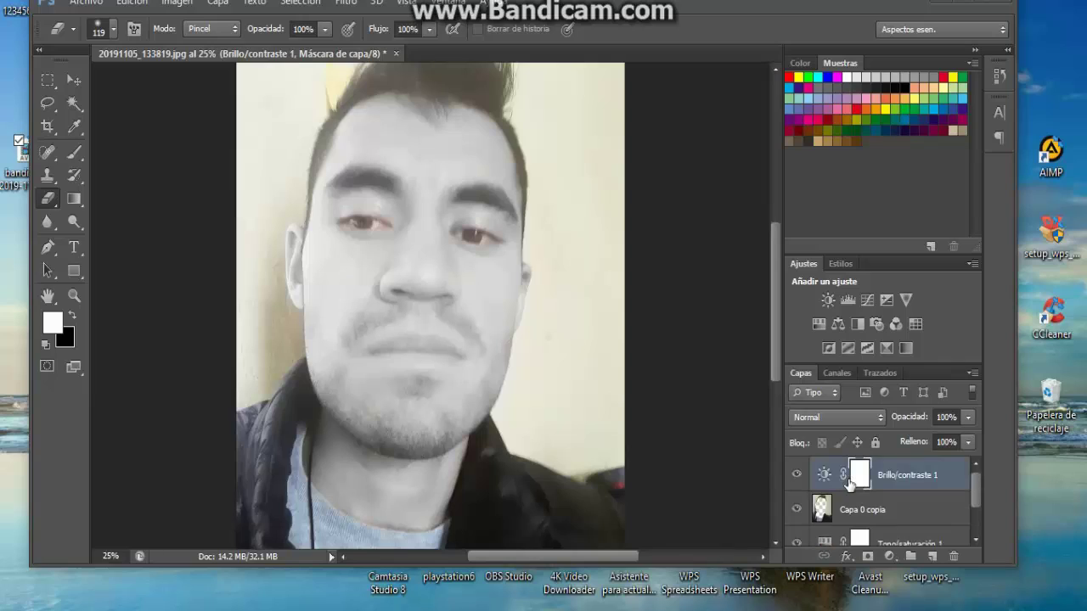
left_click(933, 557)
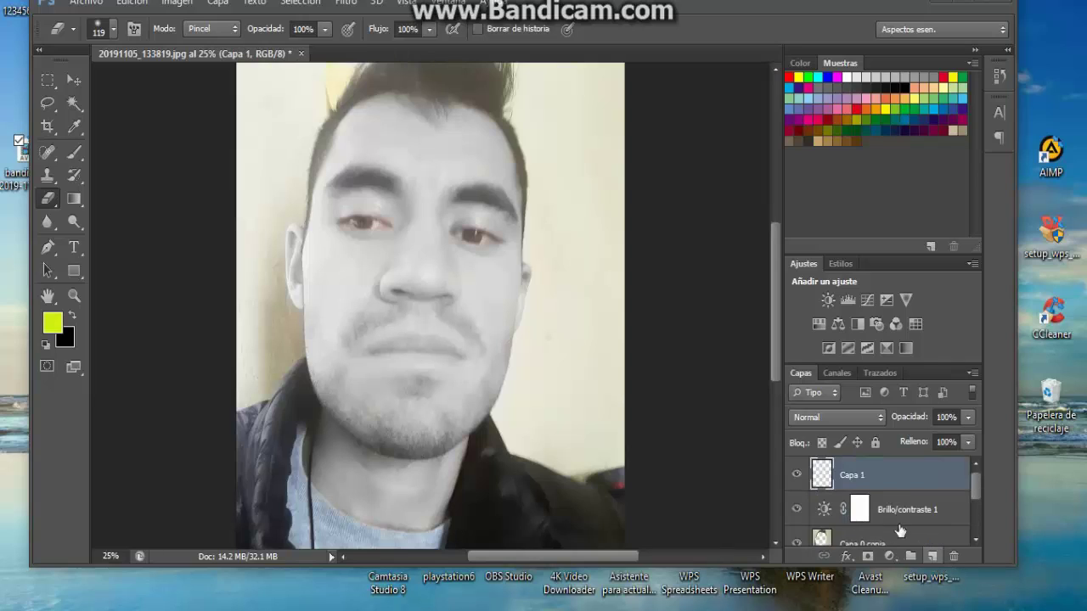
double_click(862, 477)
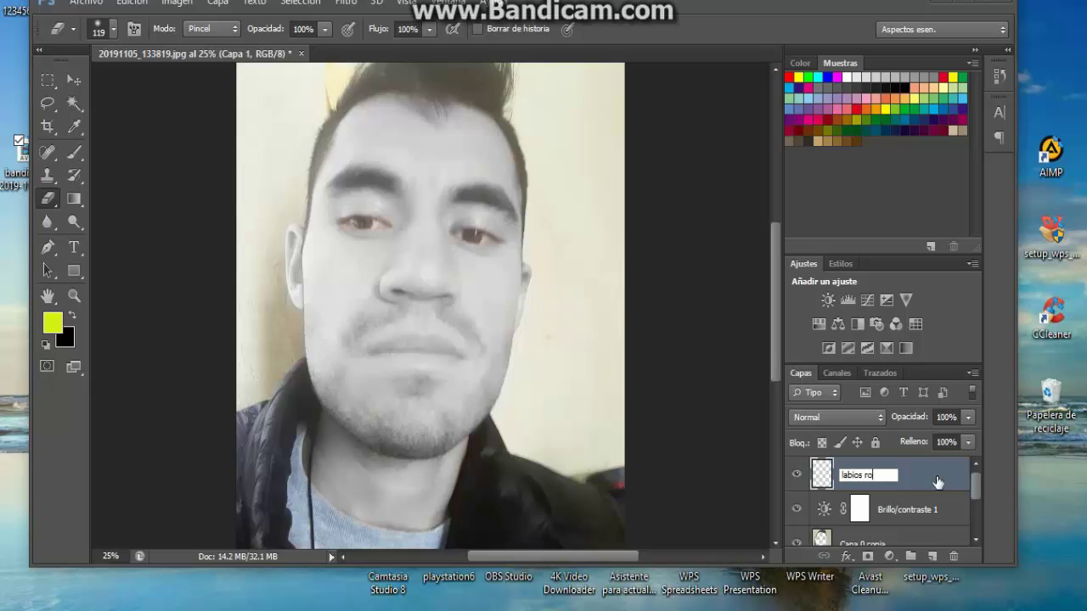
type("labios rojos")
key("Return")
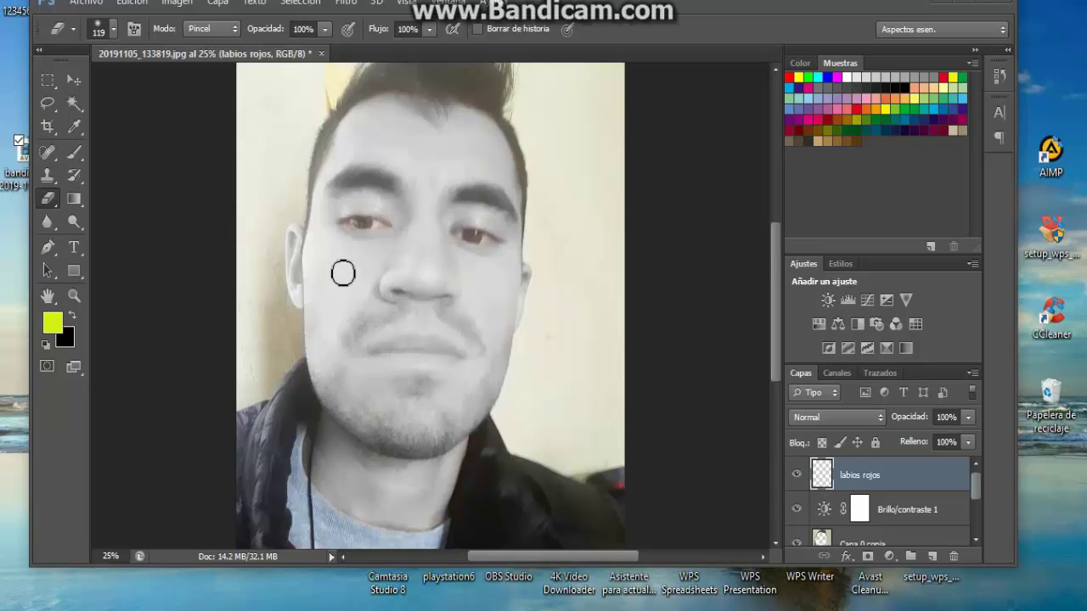
left_click(75, 152)
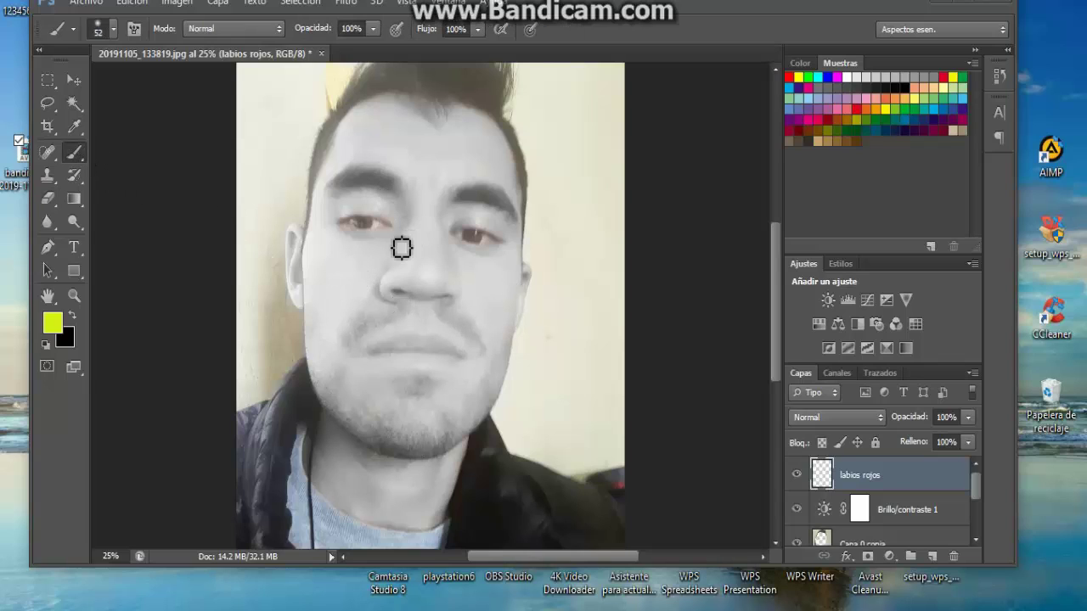
- Set the foreground colour to red #ed0e28 in the Color Picker
left_click(51, 323)
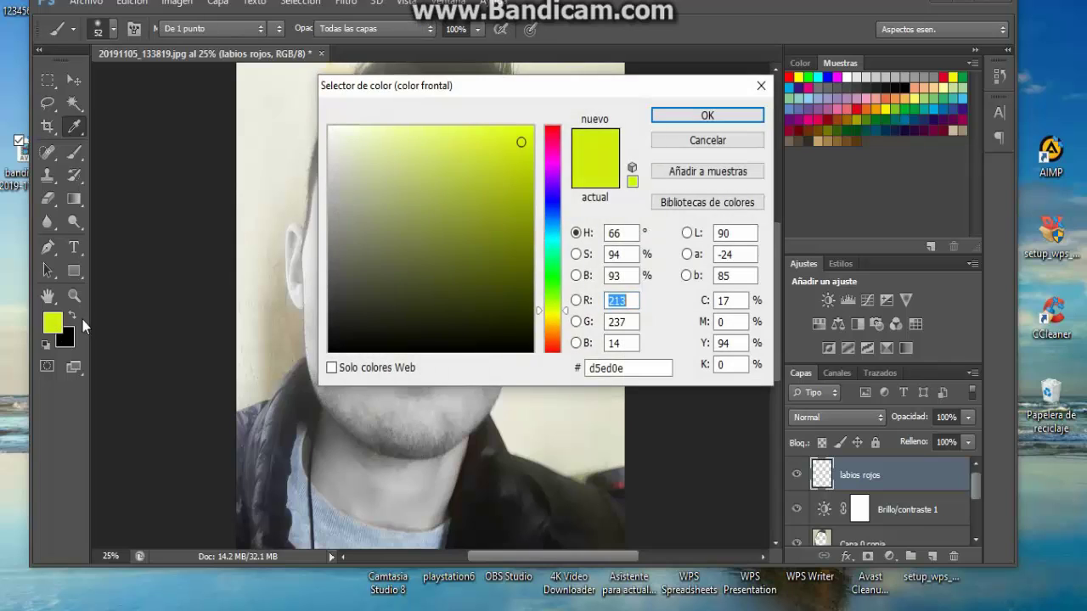
left_click(551, 132)
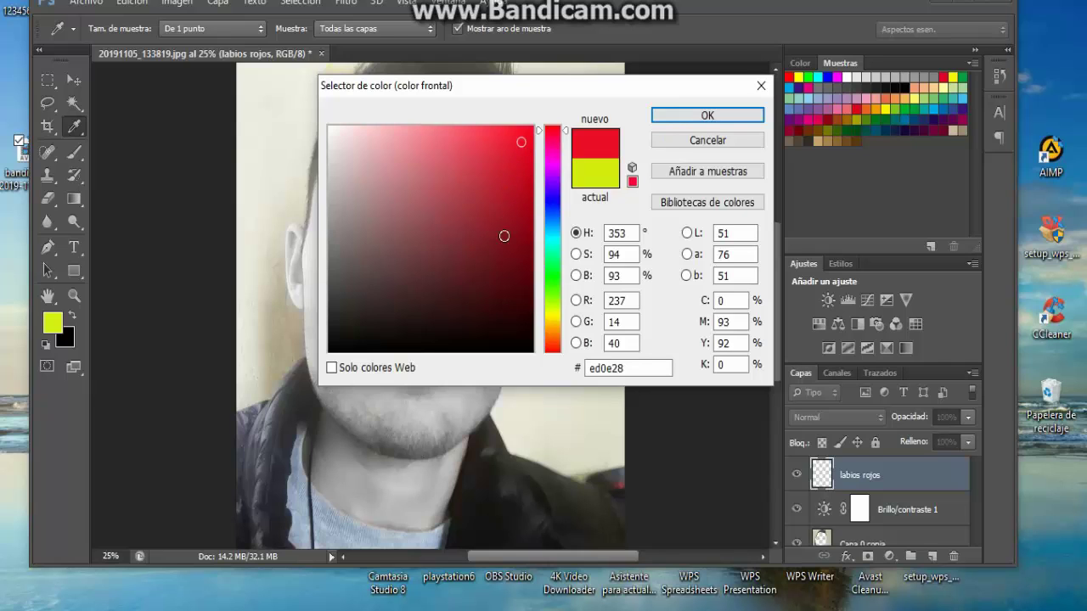
left_click(707, 115)
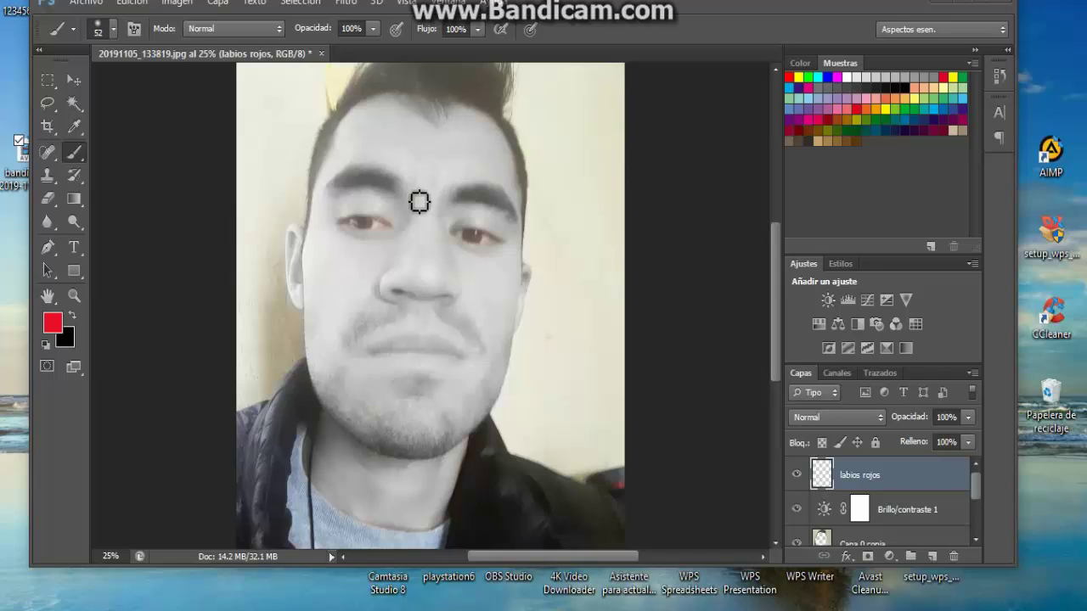
- Set the brush size to 79 px in the brush preset picker
left_click(113, 30)
left_click(107, 85)
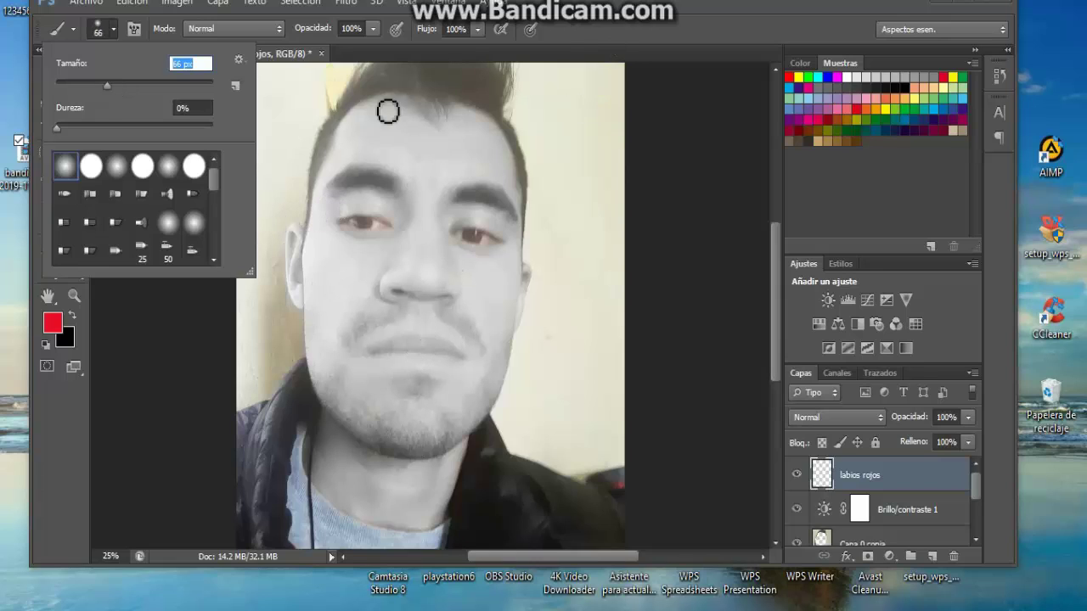
left_click(118, 84)
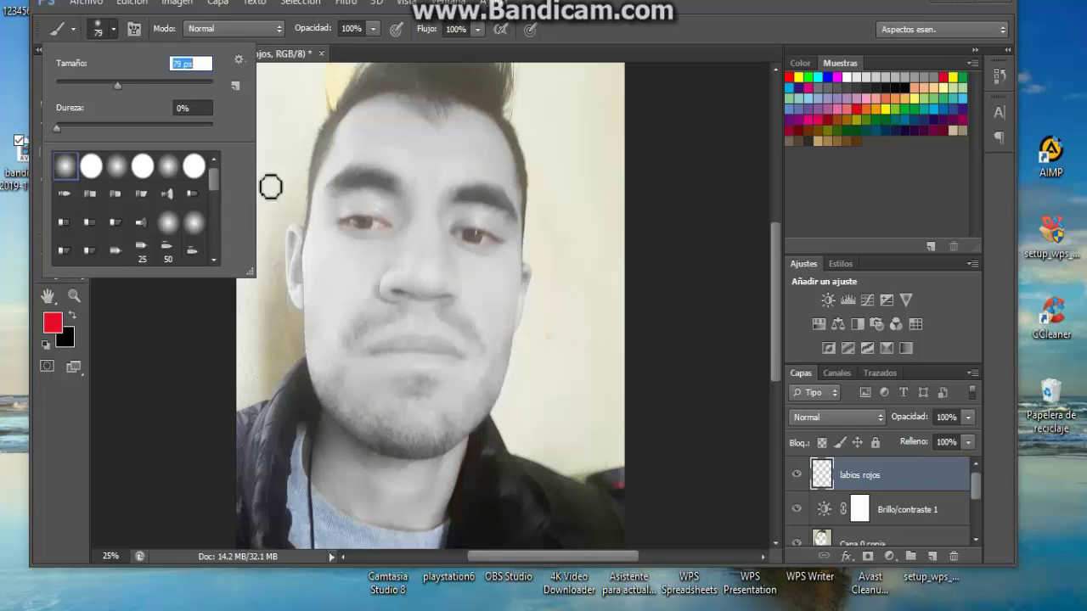
left_click(711, 26)
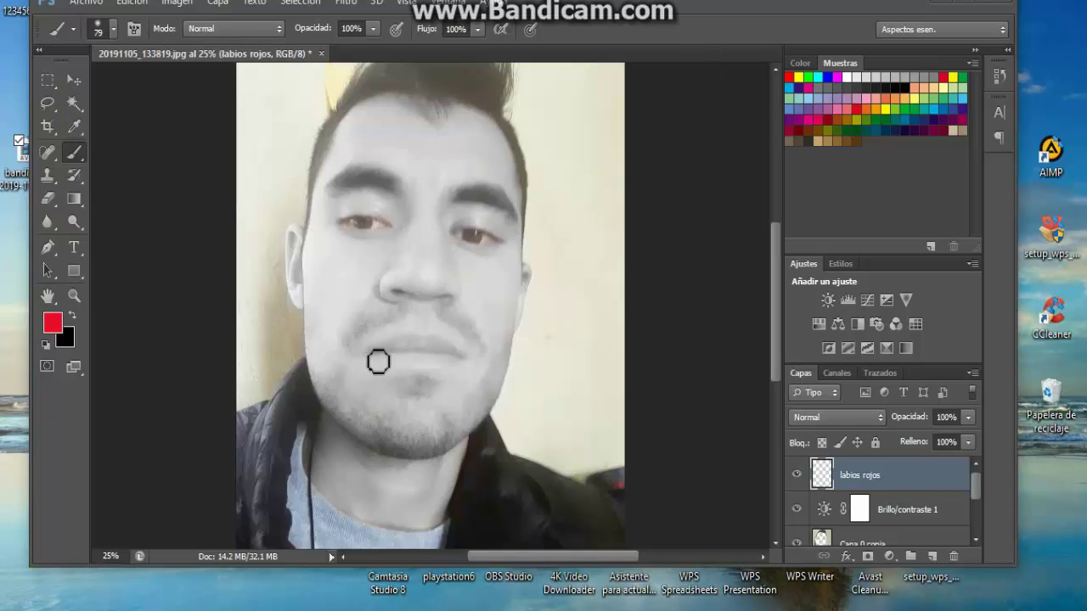
- Paint red across the lips, up both cheeks, and in a line above each eye
mouse_move(370, 361)
left_mouse_down()
mouse_move(458, 362)
mouse_move(408, 352)
mouse_move(384, 358)
mouse_move(463, 364)
mouse_move(391, 356)
mouse_move(428, 362)
left_mouse_up()
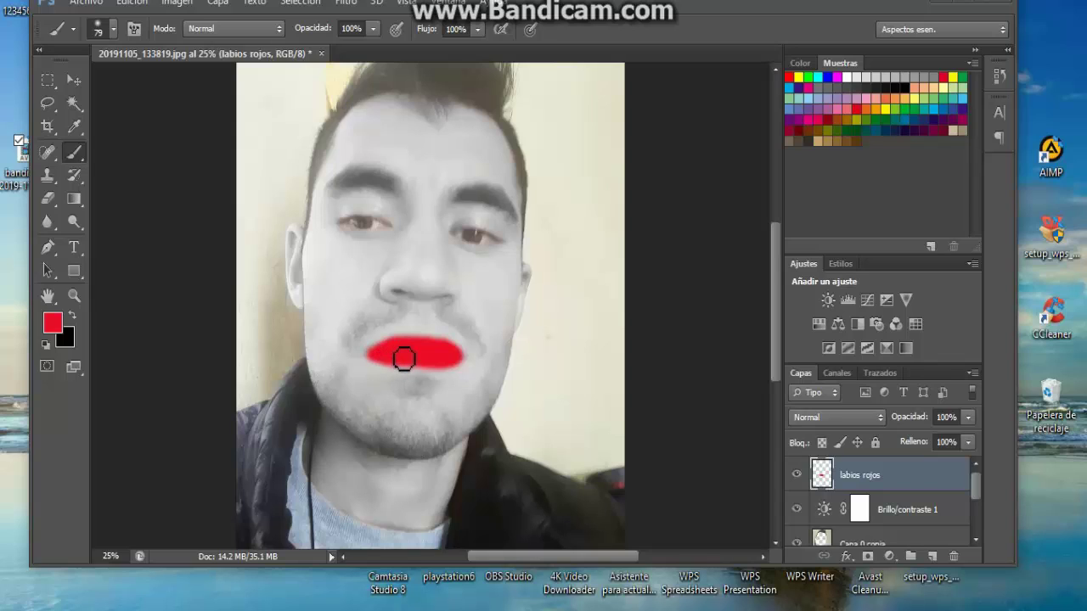
mouse_move(402, 357)
left_mouse_down()
mouse_move(357, 354)
mouse_move(359, 245)
left_mouse_up()
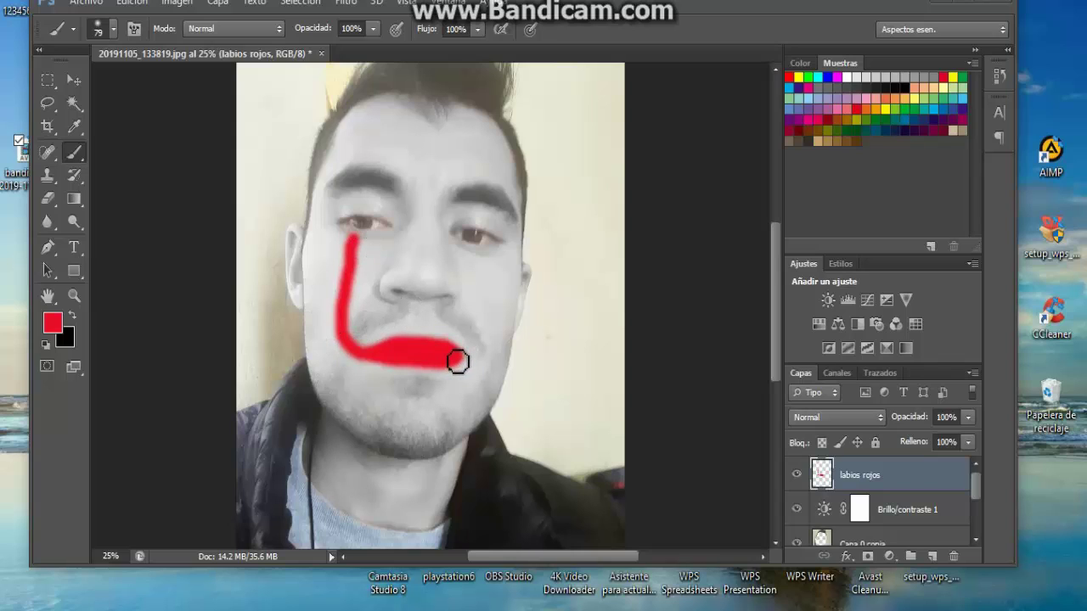
mouse_move(457, 361)
left_mouse_down()
mouse_move(475, 357)
mouse_move(489, 266)
left_mouse_up()
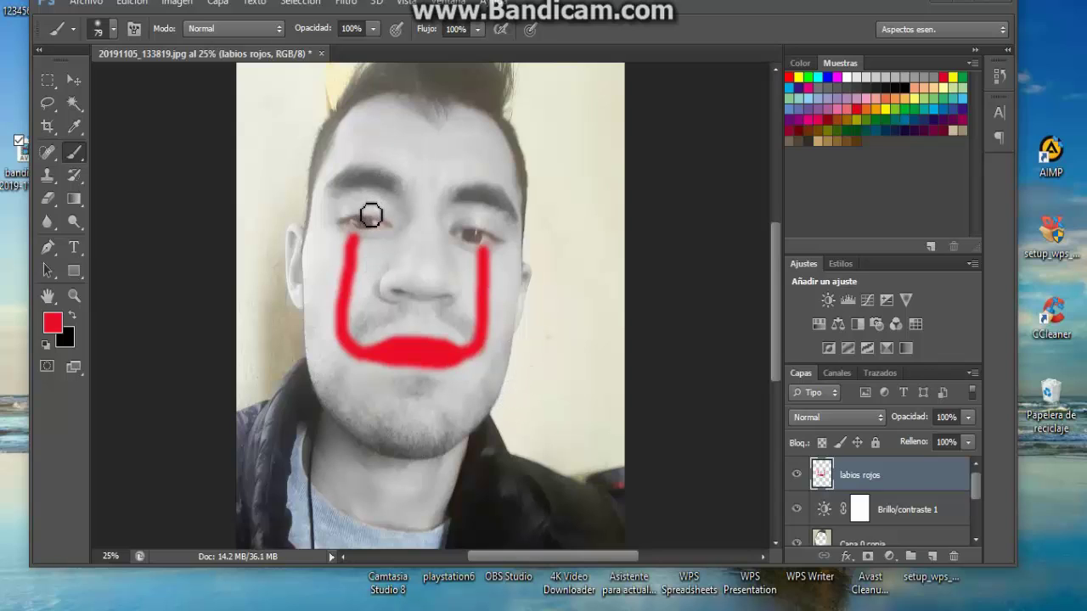
left_click_drag(371, 215, 379, 172)
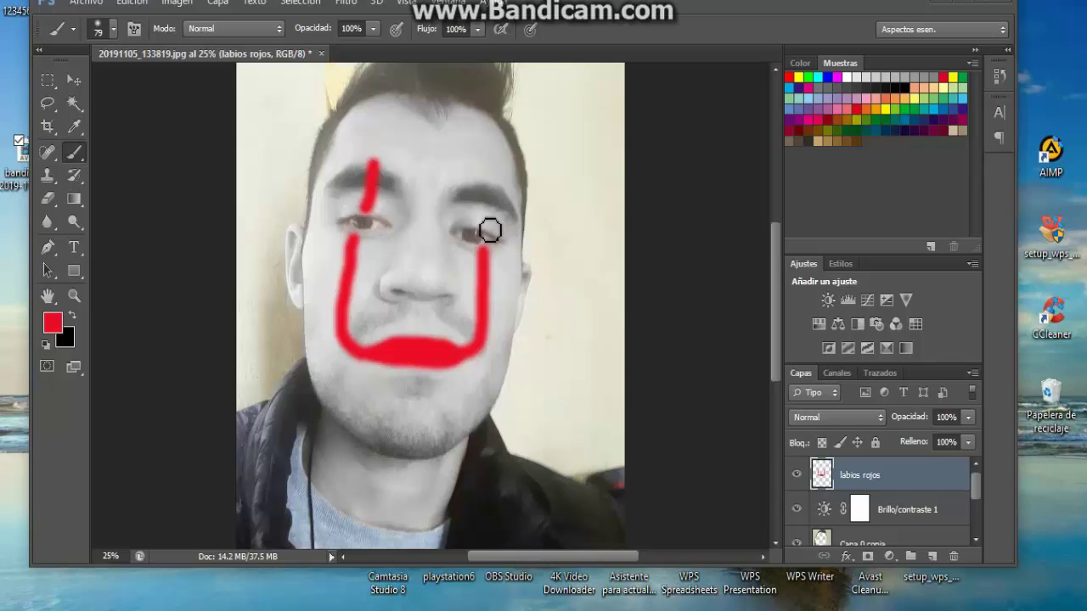
left_click_drag(490, 231, 495, 184)
- Set the labios rojos layer blend mode to Multiplicar and select the Eraser
left_click(847, 417)
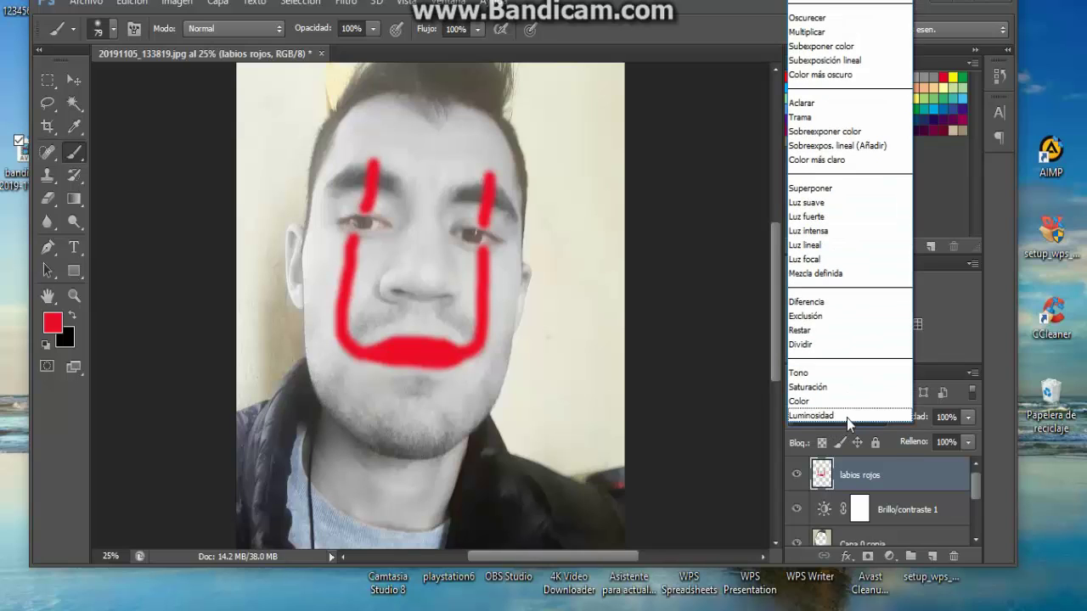
left_click(803, 34)
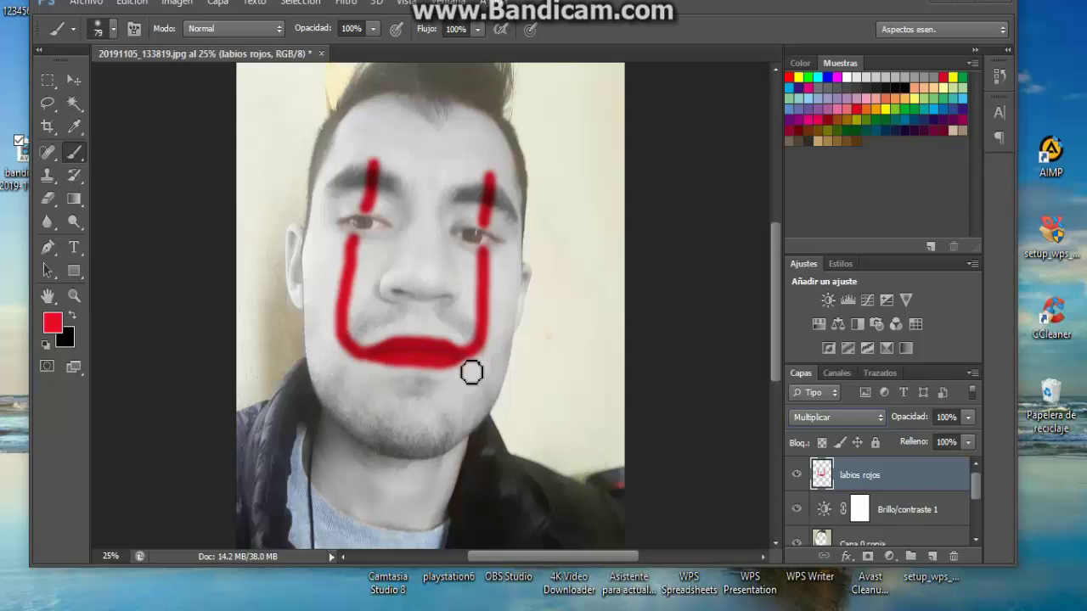
left_click(49, 200)
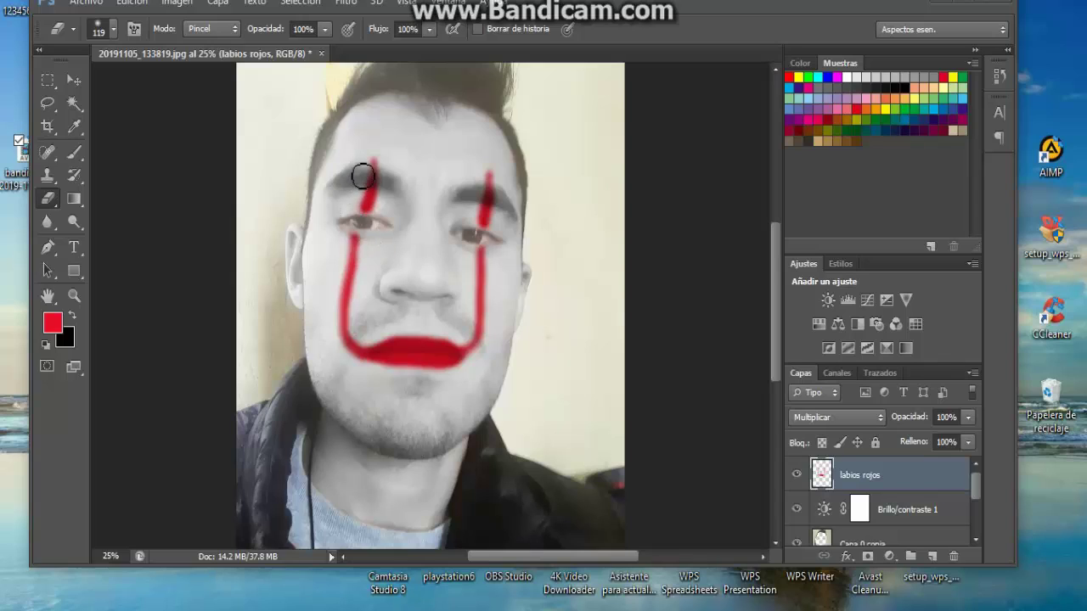
- Erase the edges of the red lines above both eyes to make them thinner
left_click_drag(365, 185, 360, 210)
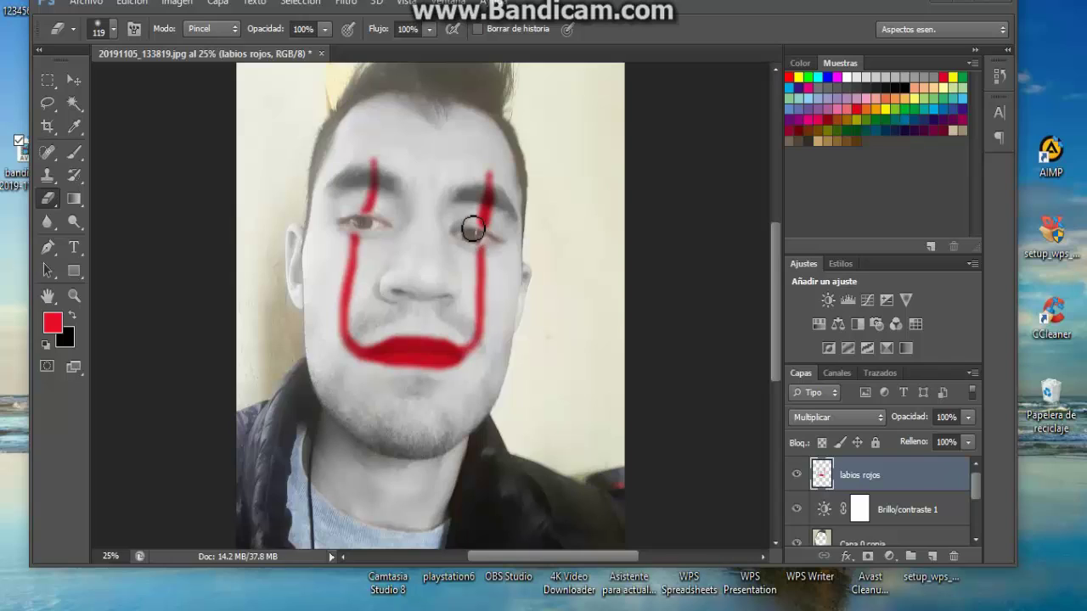
left_click_drag(473, 225, 479, 198)
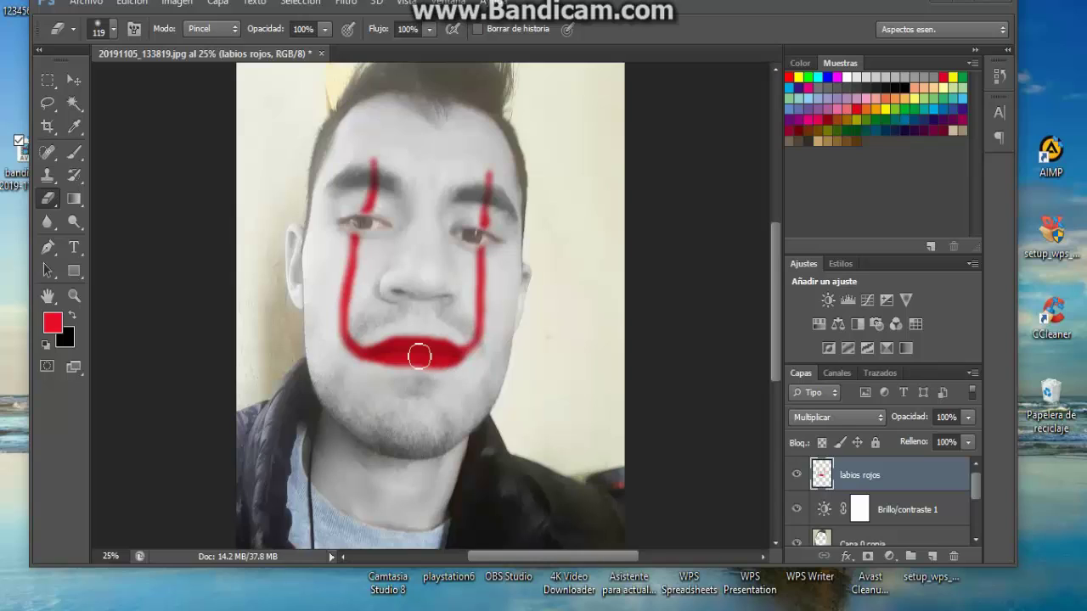
scroll(397, 360, "down", 1)
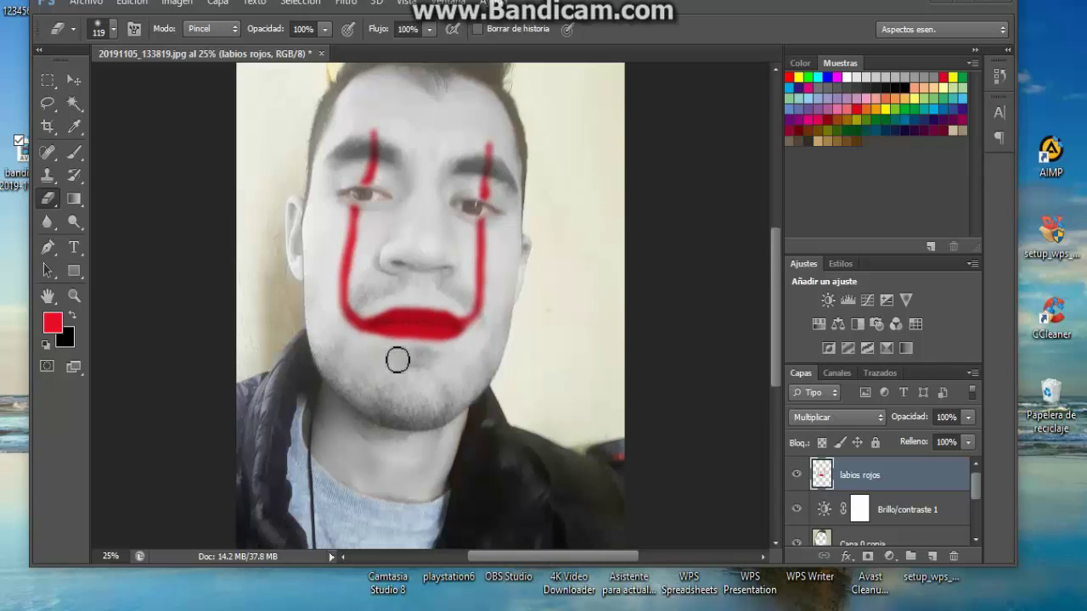
scroll(397, 360, "up", 2)
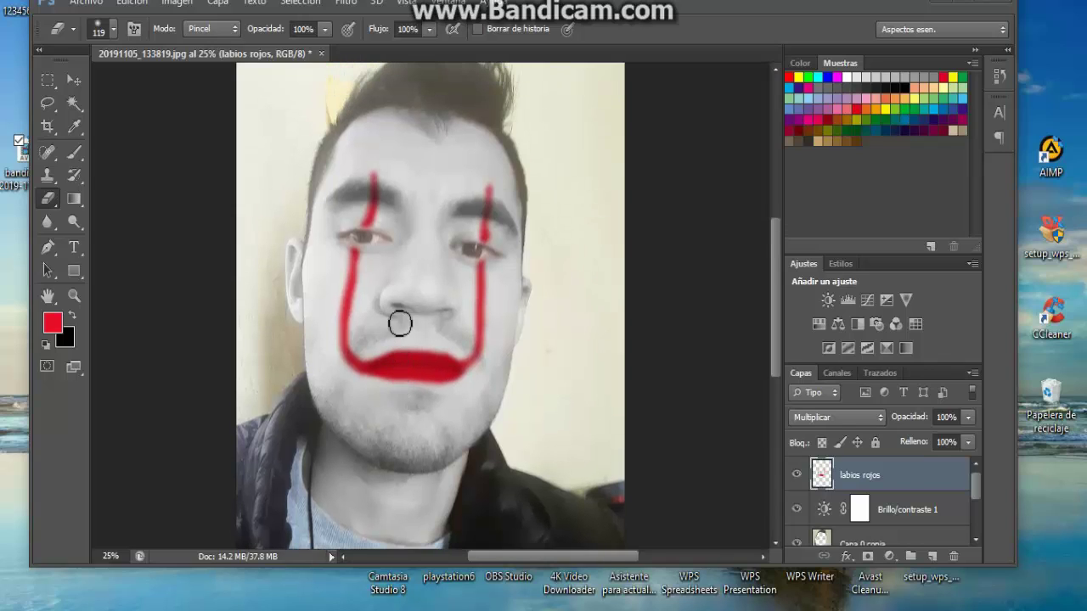
- Brush red over the nose, then erase along its top edge to flatten it
left_click(76, 152)
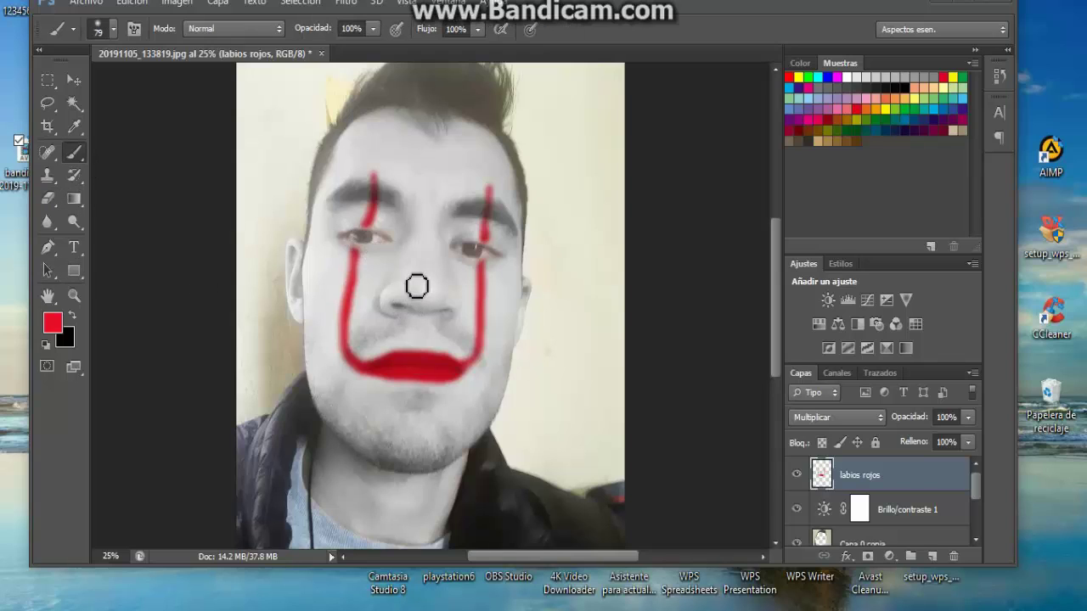
mouse_move(407, 270)
left_mouse_down()
mouse_move(396, 313)
mouse_move(445, 319)
mouse_move(459, 309)
mouse_move(451, 275)
mouse_move(431, 257)
mouse_move(391, 308)
mouse_move(451, 311)
mouse_move(411, 302)
mouse_move(421, 291)
left_mouse_up()
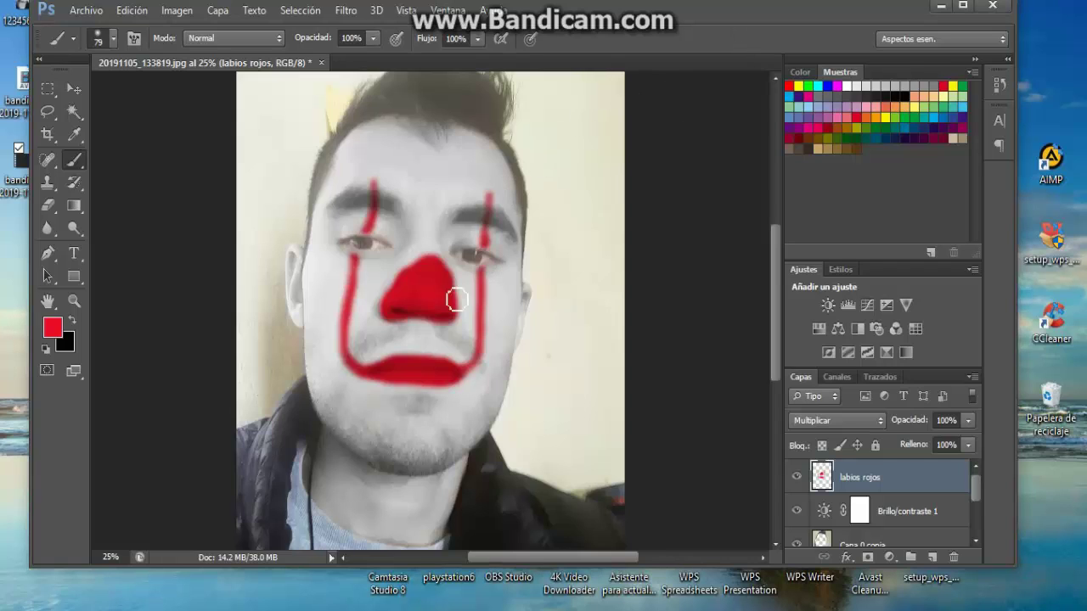
left_click(48, 205)
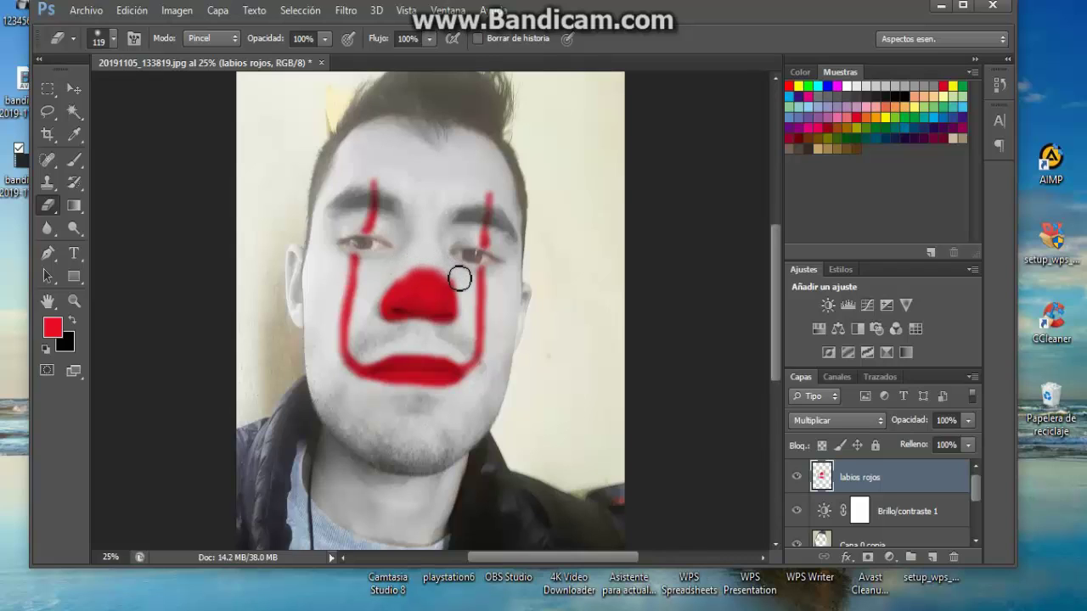
left_click_drag(425, 268, 431, 276)
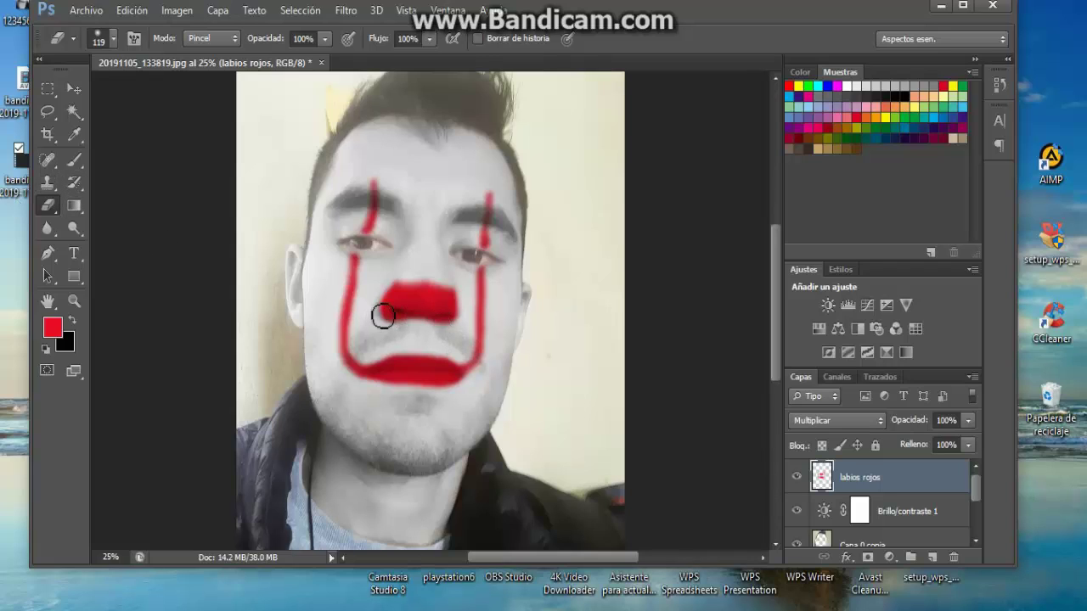
scroll(411, 334, "down", 1)
scroll(416, 343, "up", 1)
- Add a new layer above labios rojos and rename it 'ojos'
left_click(932, 557)
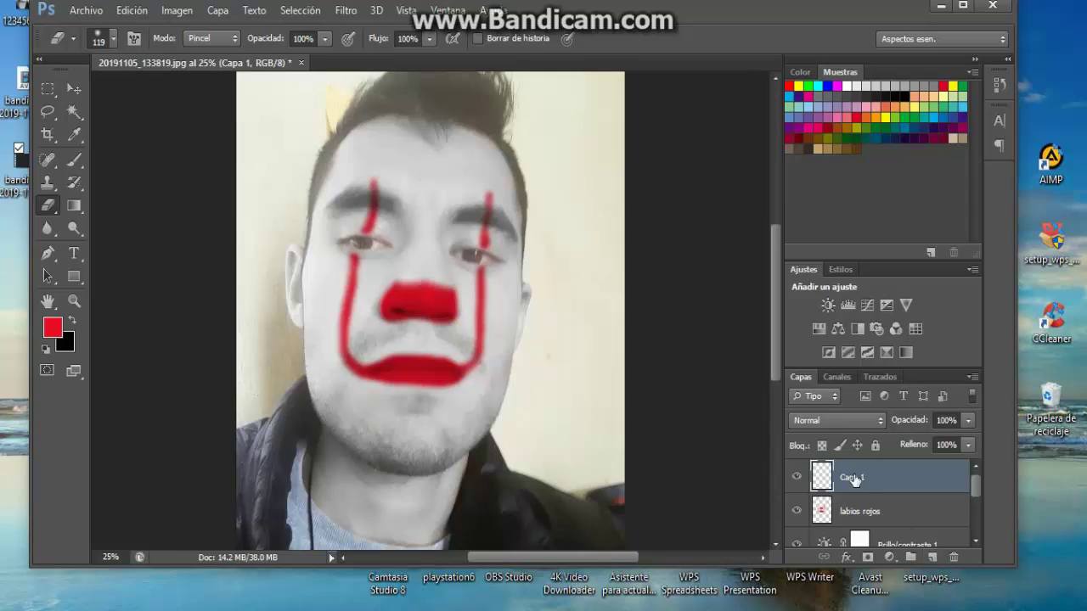
double_click(858, 481)
left_click(858, 478)
type("ojos")
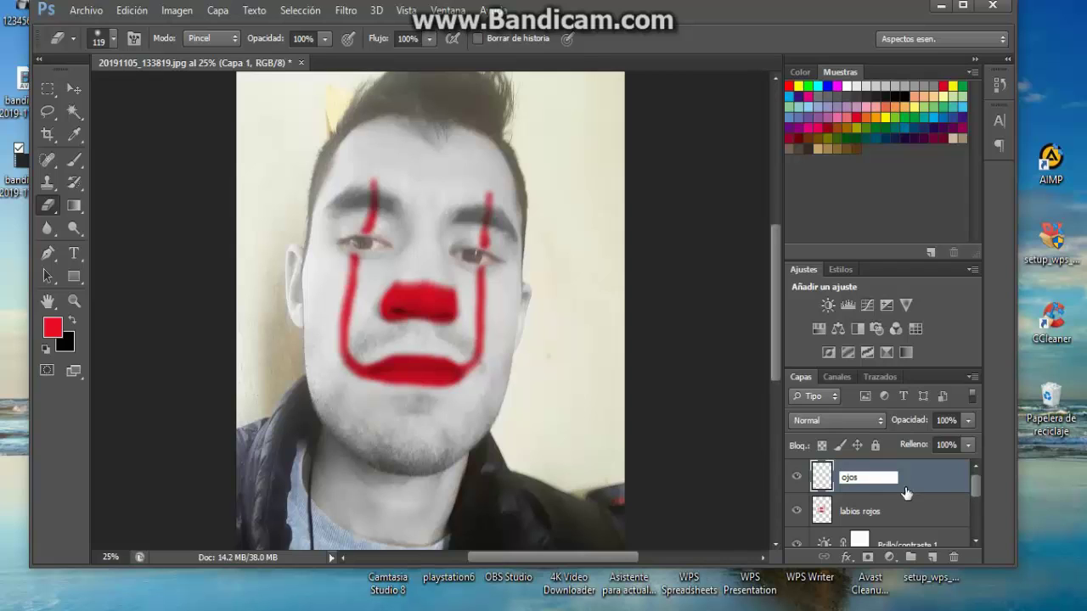
key("Return")
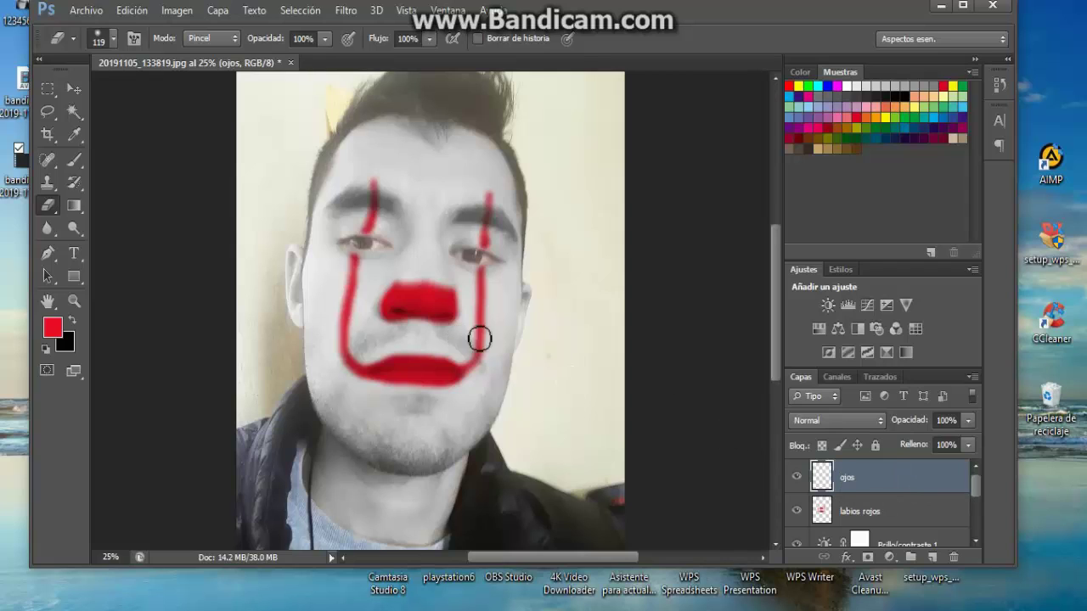
- Zoom in to 100% on the eyes
left_click(74, 300)
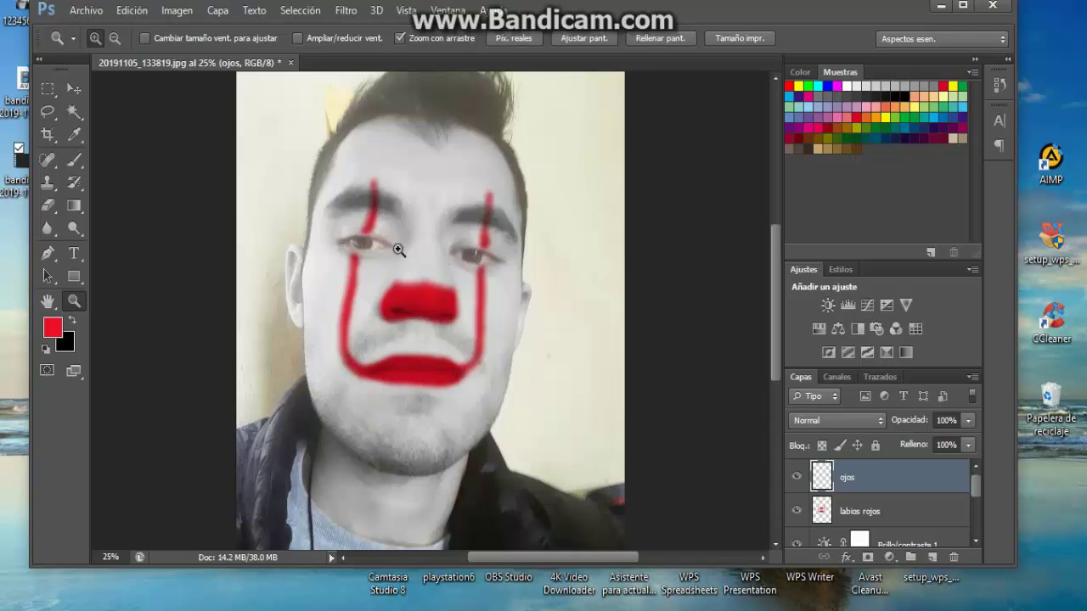
left_click(451, 245)
left_click(451, 246)
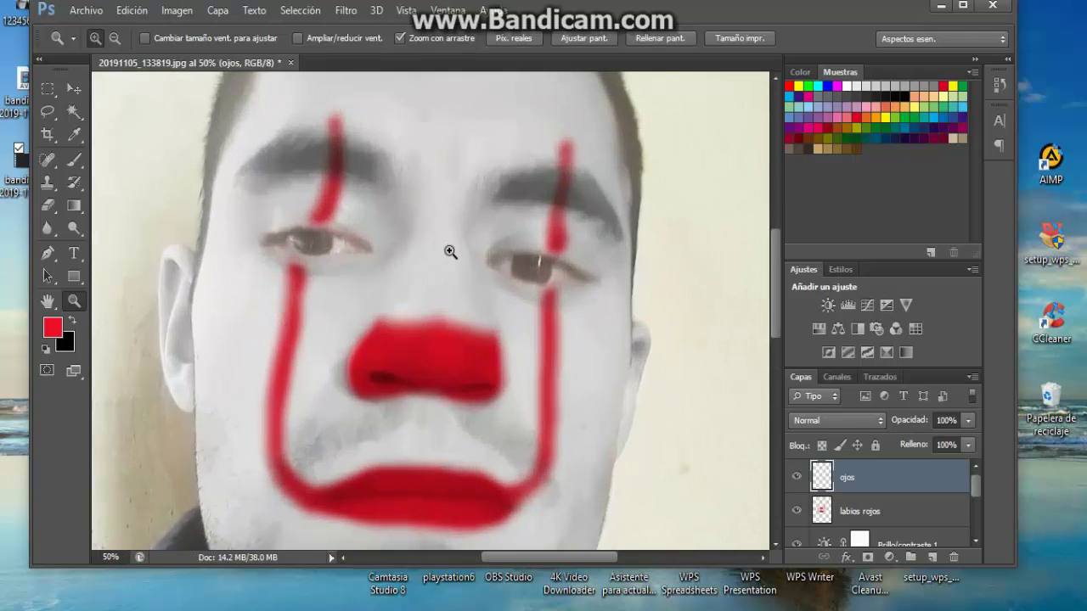
left_click(450, 251)
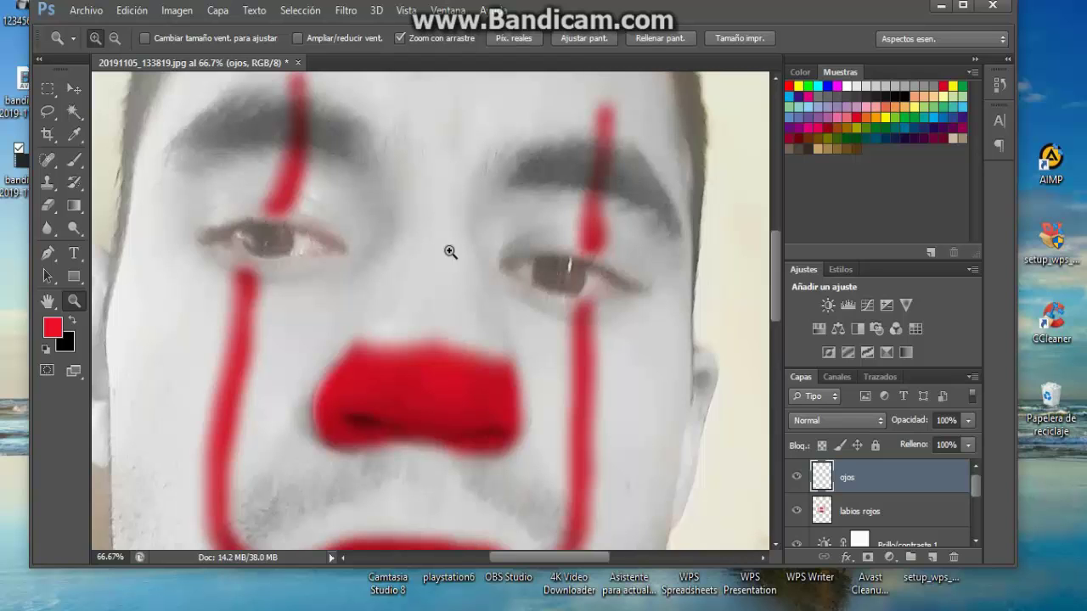
left_click(450, 251)
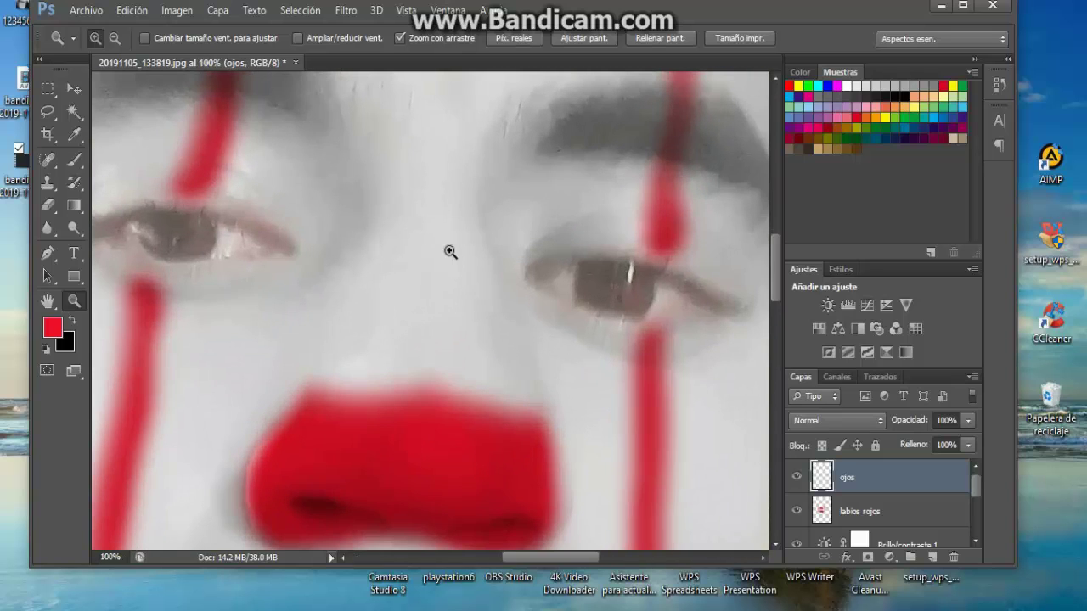
left_click_drag(544, 557, 527, 561)
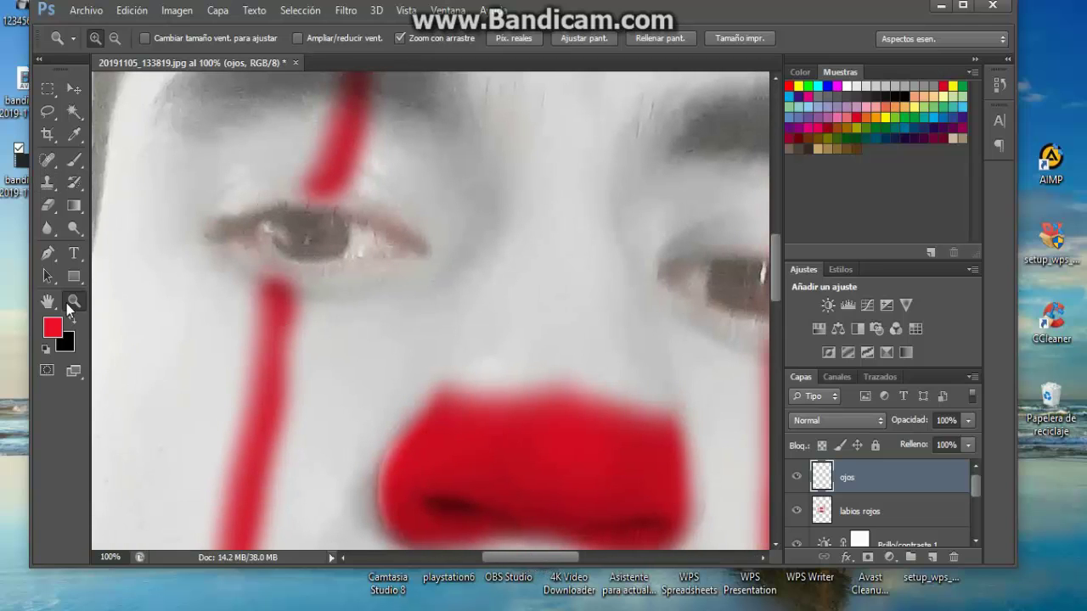
- Set the foreground colour to yellow and use a 57 px brush
left_click(52, 328)
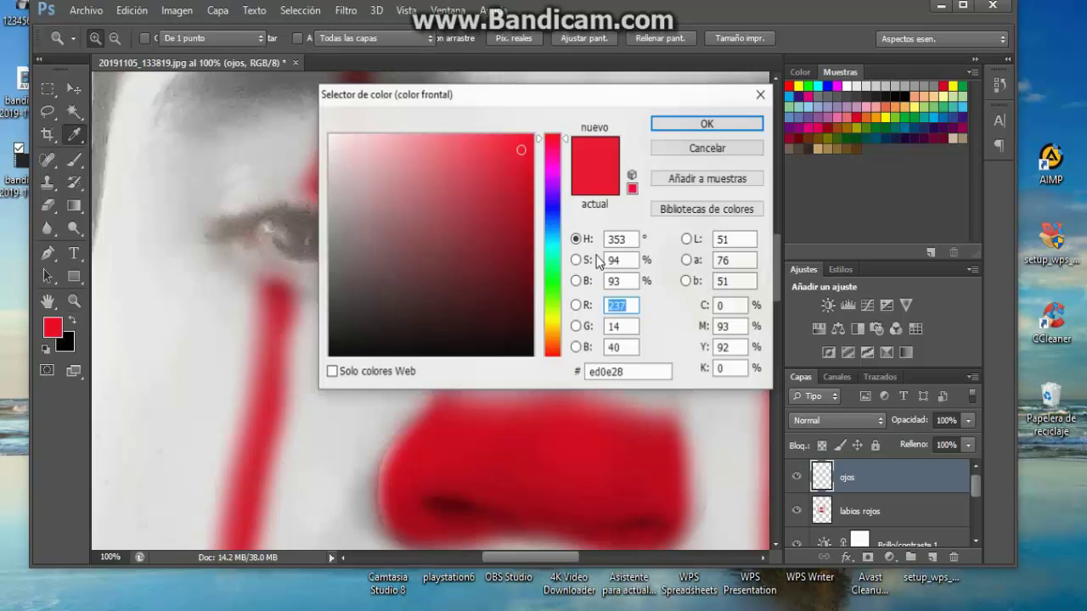
left_click(554, 317)
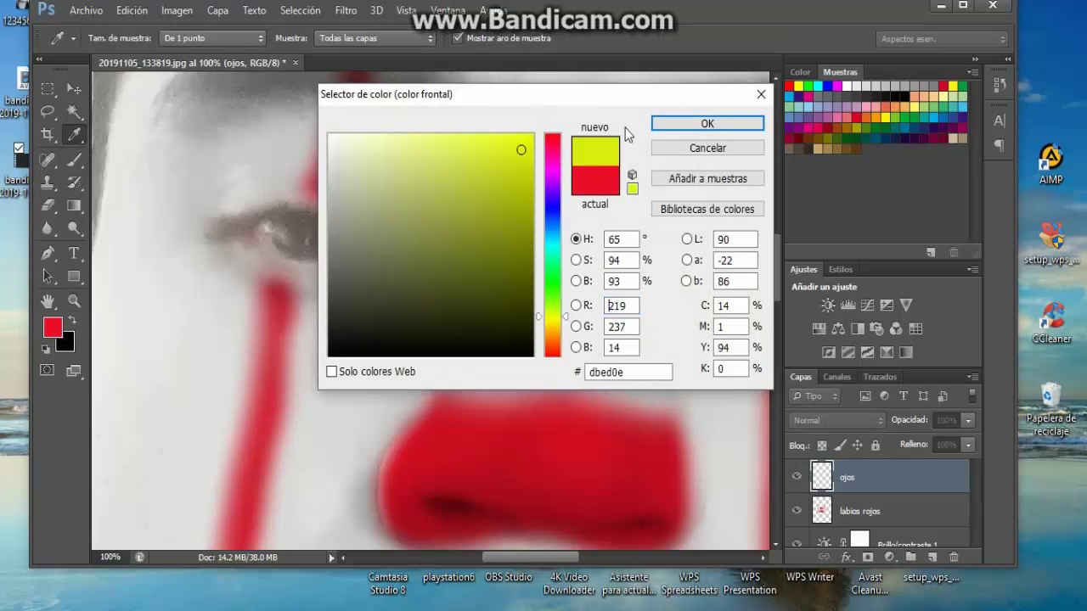
left_click(707, 124)
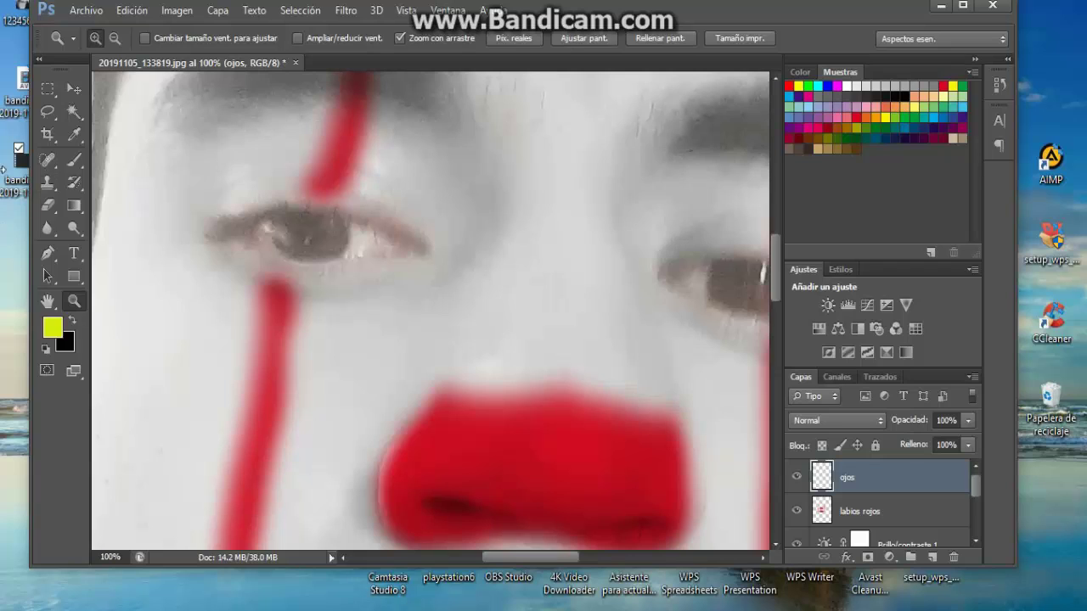
left_click(74, 160)
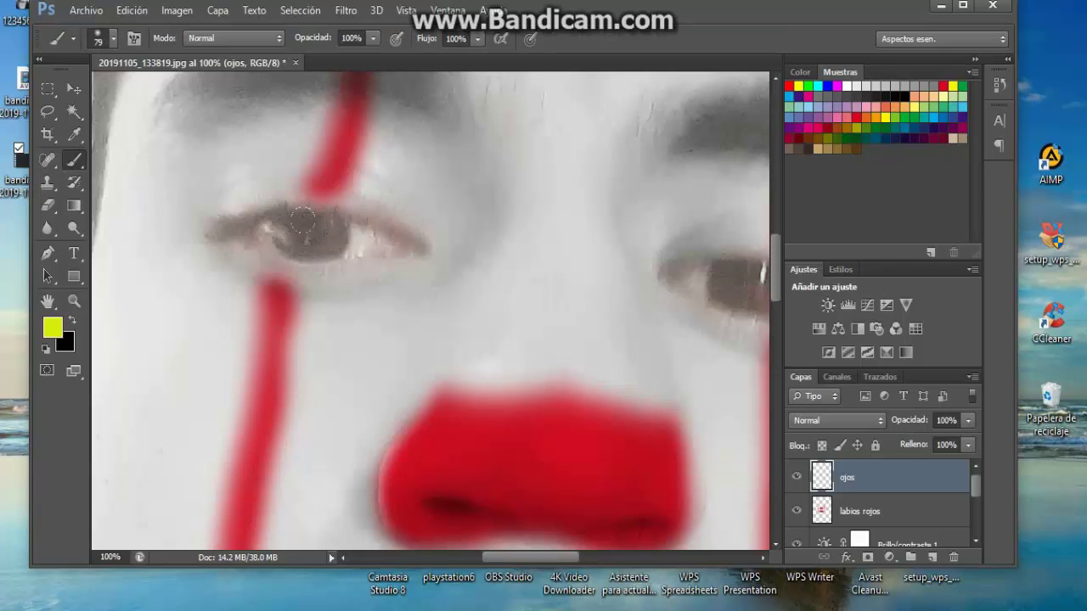
left_click(115, 42)
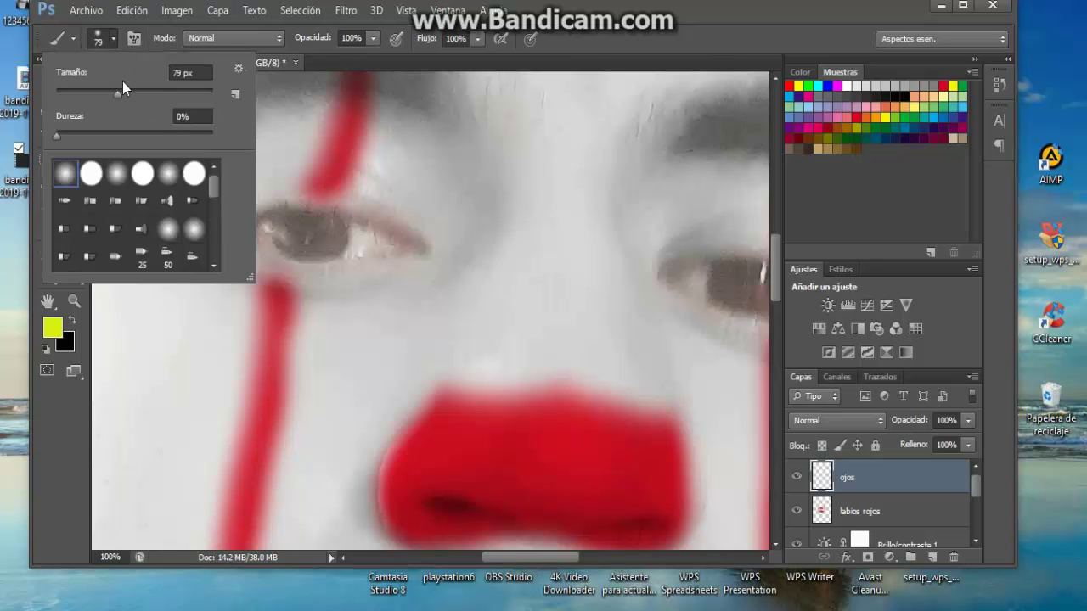
left_click(99, 92)
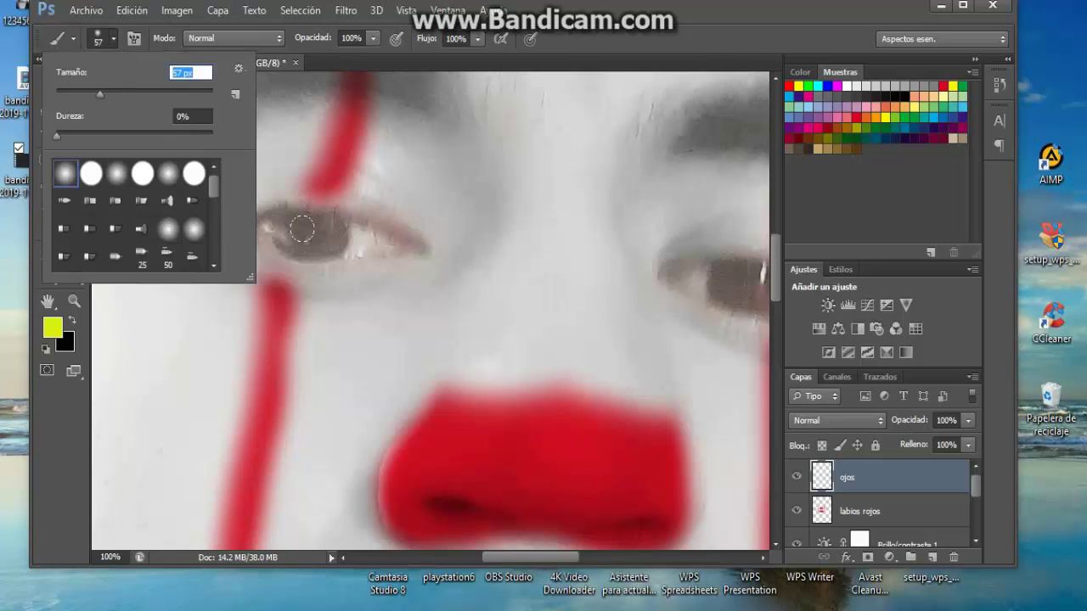
key("Return")
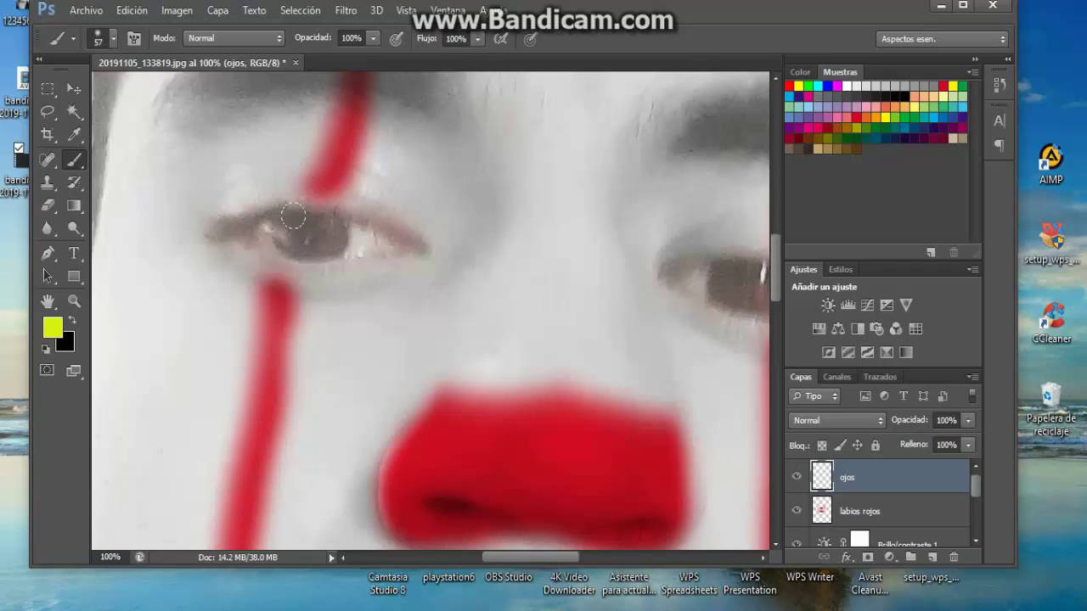
- Paint the left iris solid yellow
left_click(289, 228)
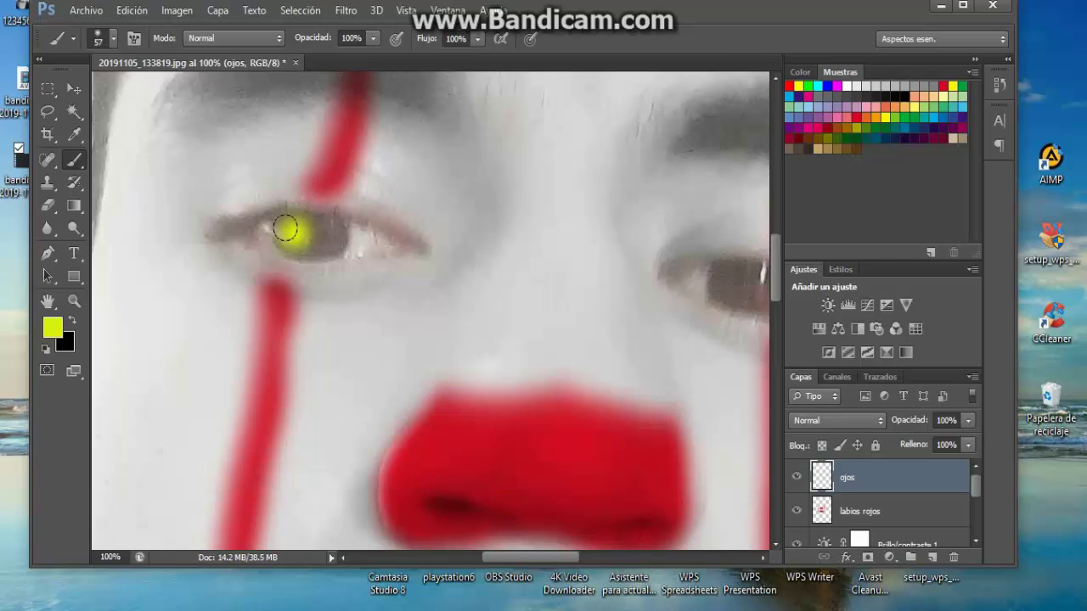
left_click(292, 229)
left_click(294, 230)
left_click(301, 231)
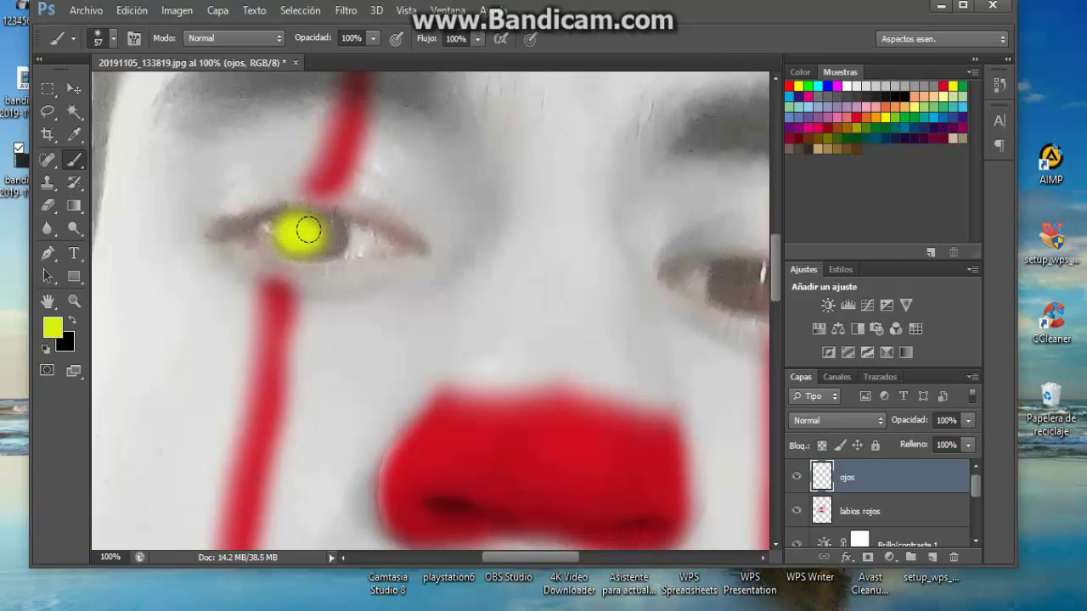
left_click(314, 230)
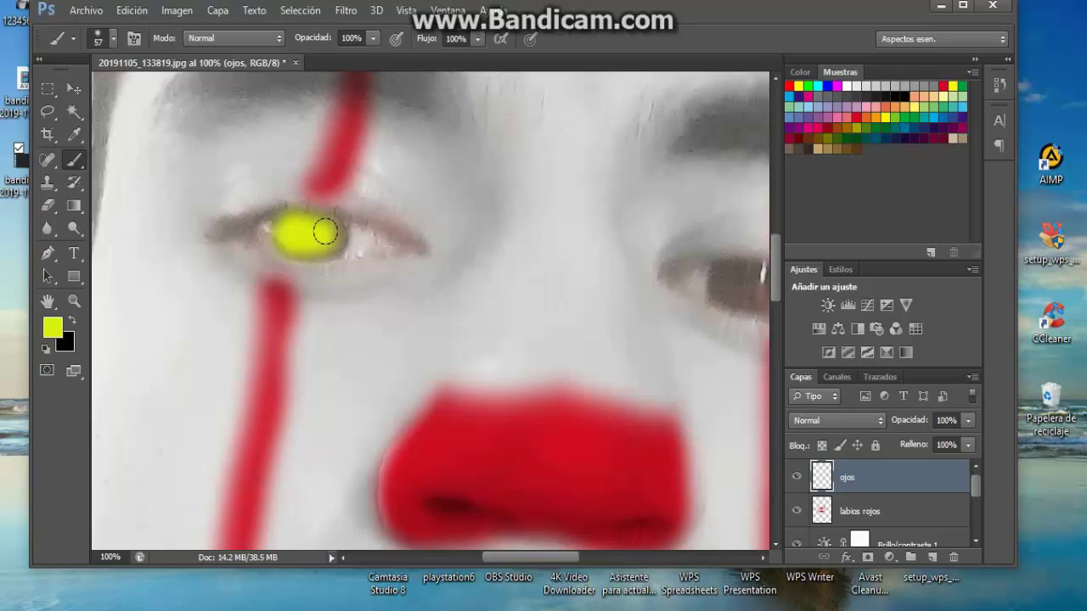
left_click(326, 231)
left_click(309, 235)
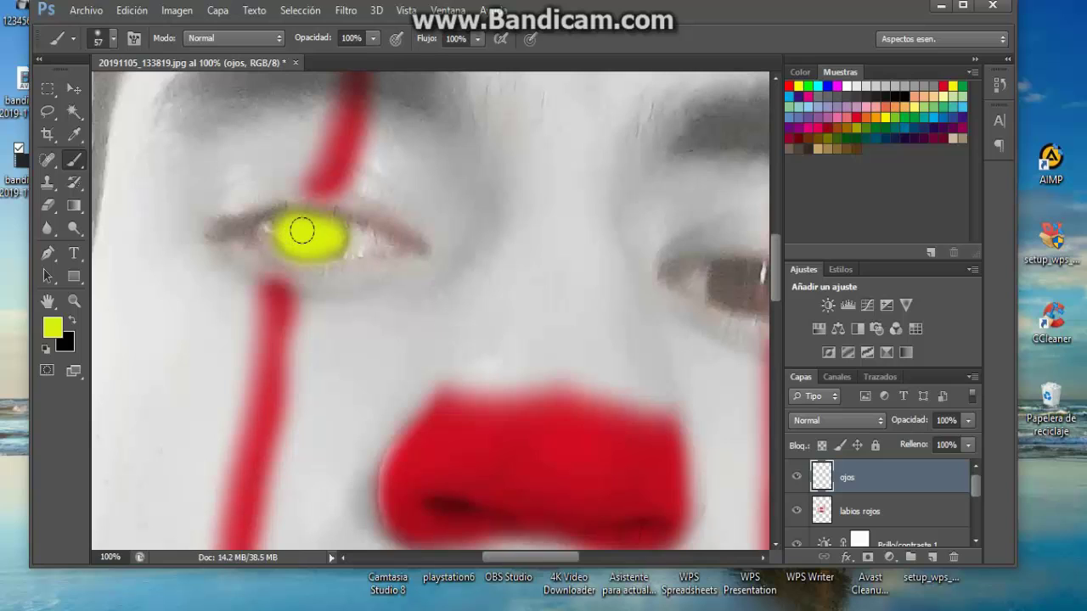
left_click(323, 233)
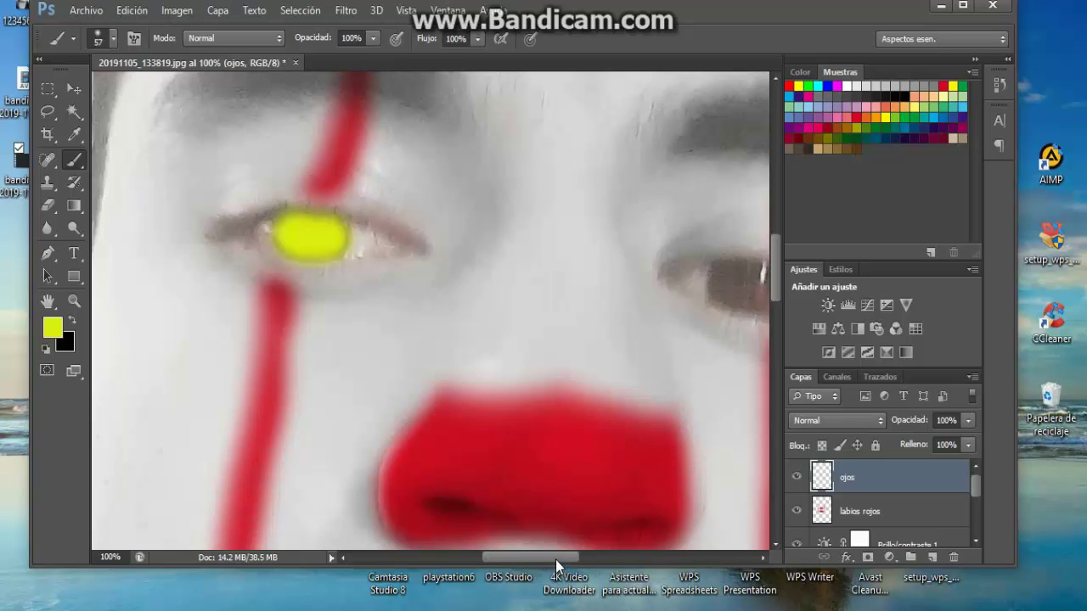
left_click_drag(555, 559, 598, 562)
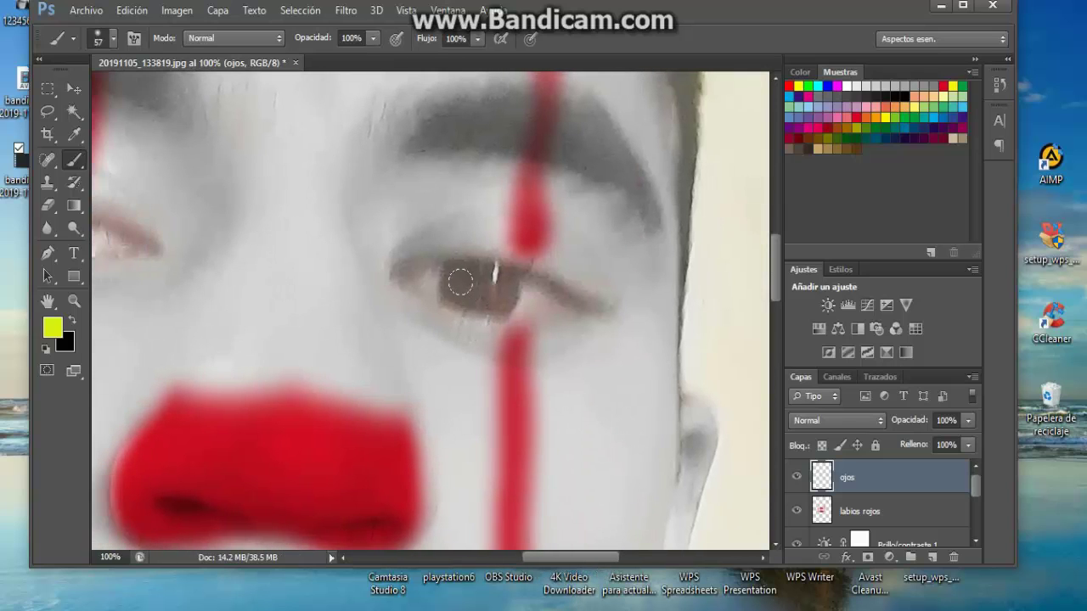
- Paint the right iris solid yellow
left_click(452, 280)
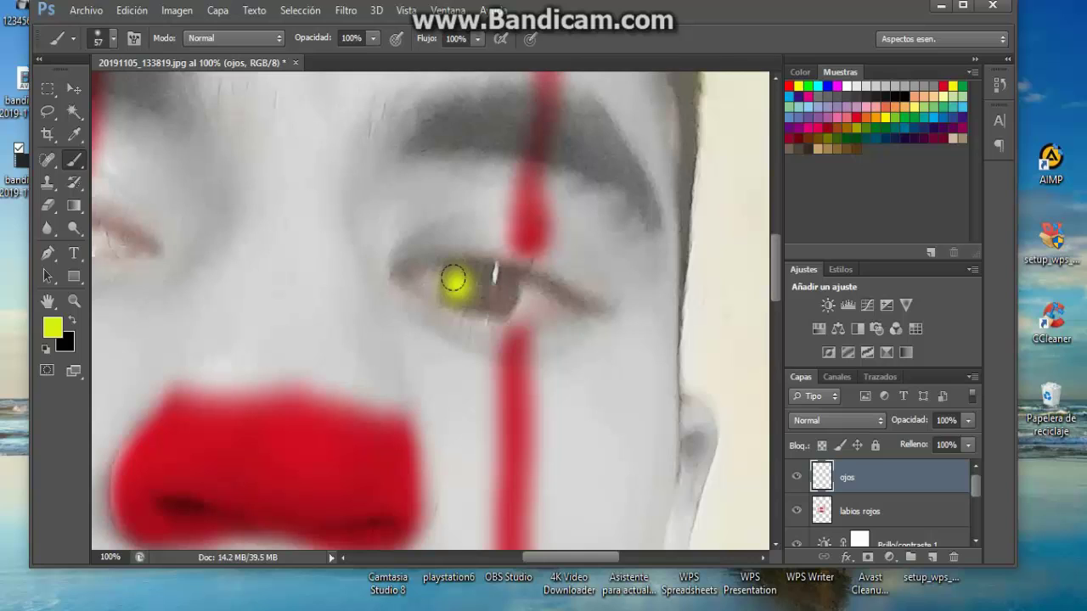
mouse_move(453, 279)
left_mouse_down()
mouse_move(495, 284)
mouse_move(485, 286)
mouse_move(493, 297)
mouse_move(486, 278)
left_mouse_up()
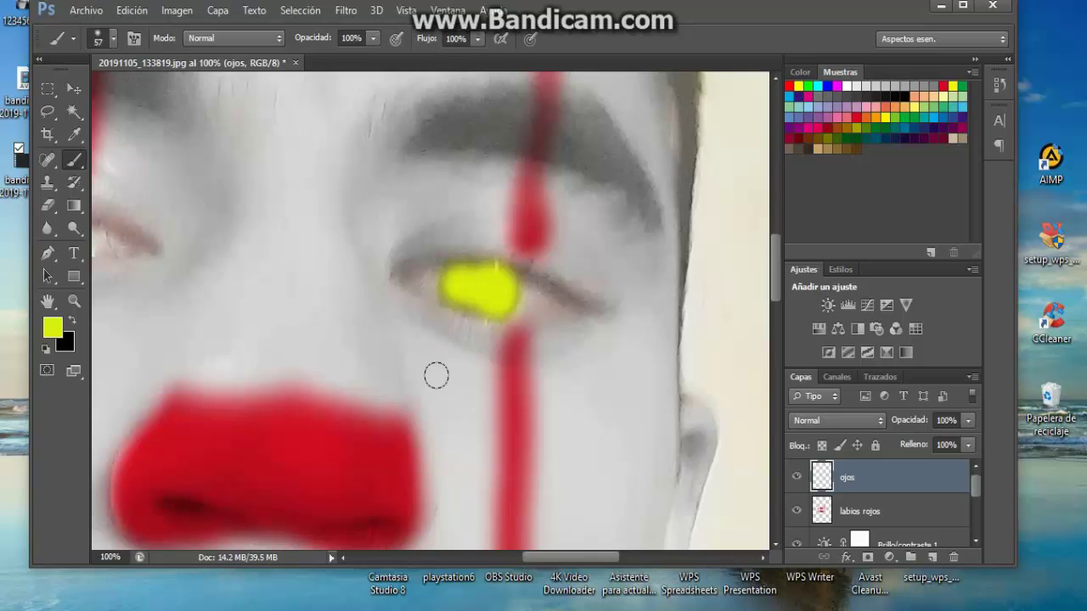
left_click_drag(457, 280, 462, 274)
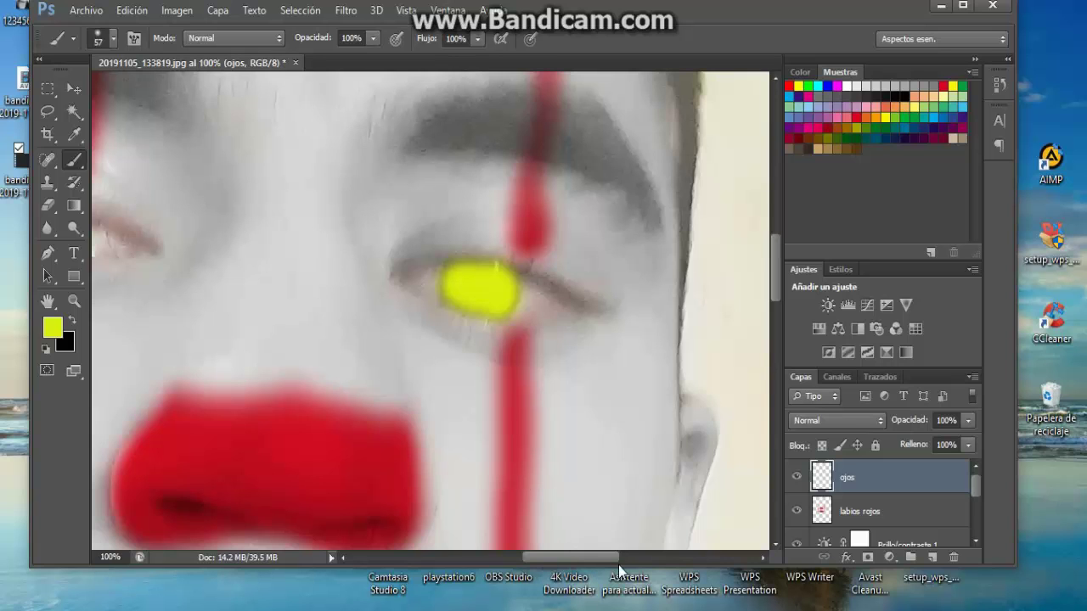
left_click_drag(604, 556, 574, 548)
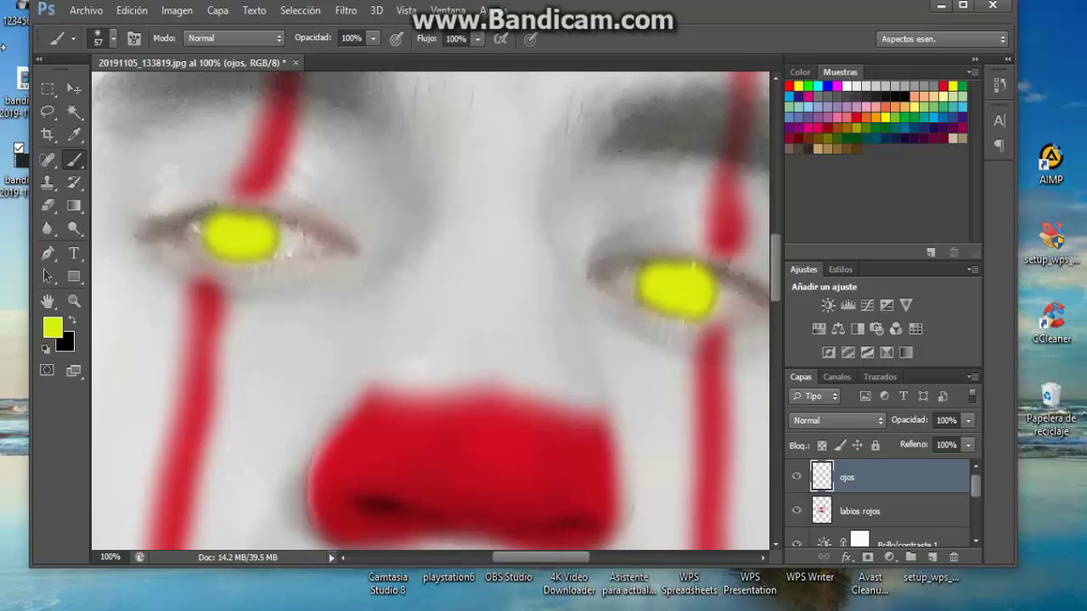
- Select the Eraser and reduce its size
left_click(56, 209)
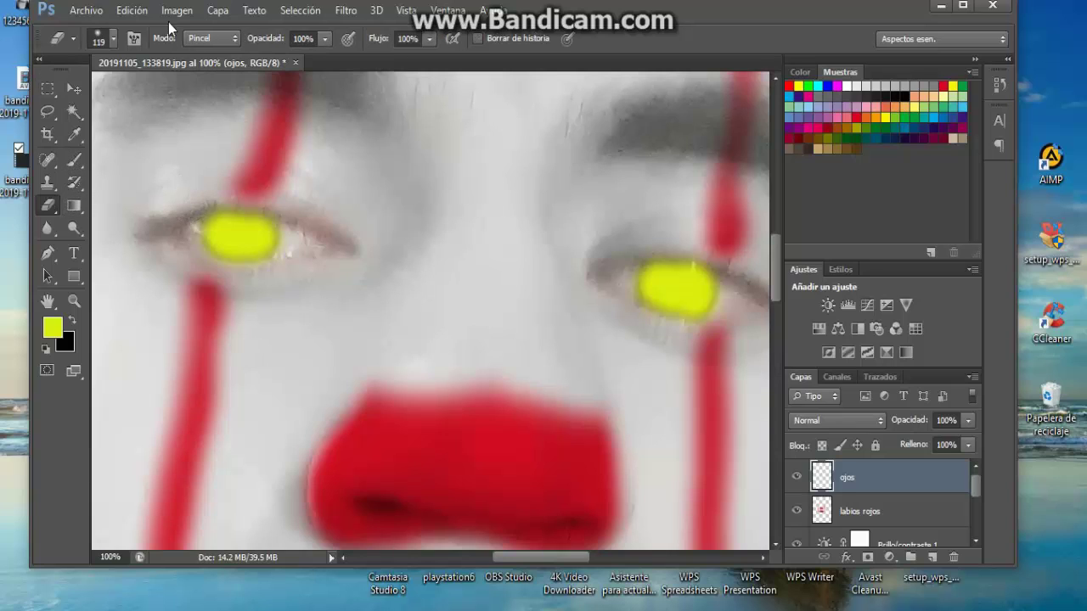
left_click(112, 39)
left_click_drag(84, 94, 92, 93)
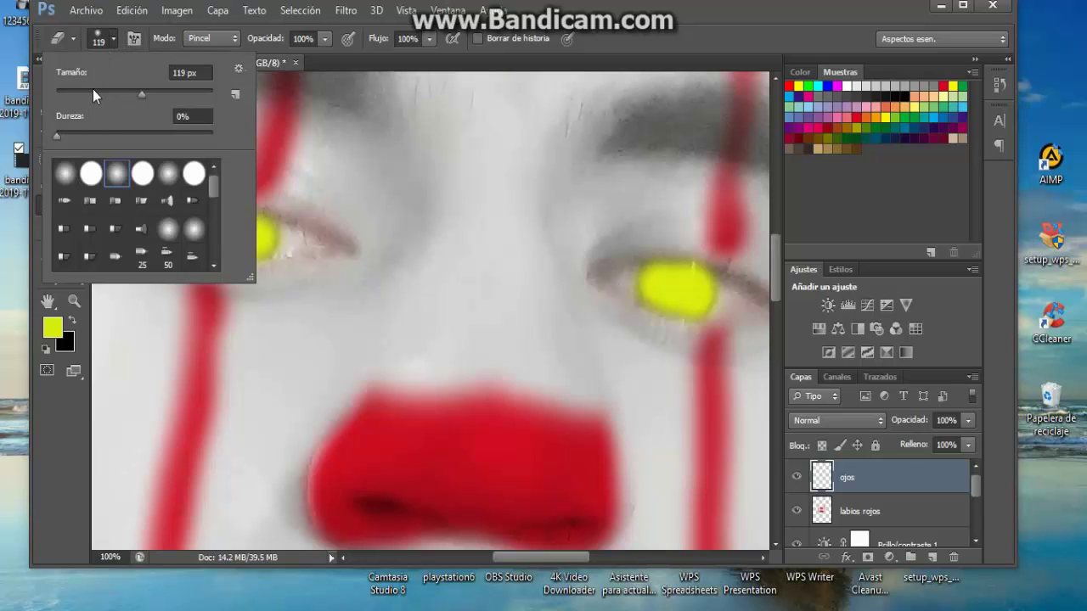
left_click(590, 40)
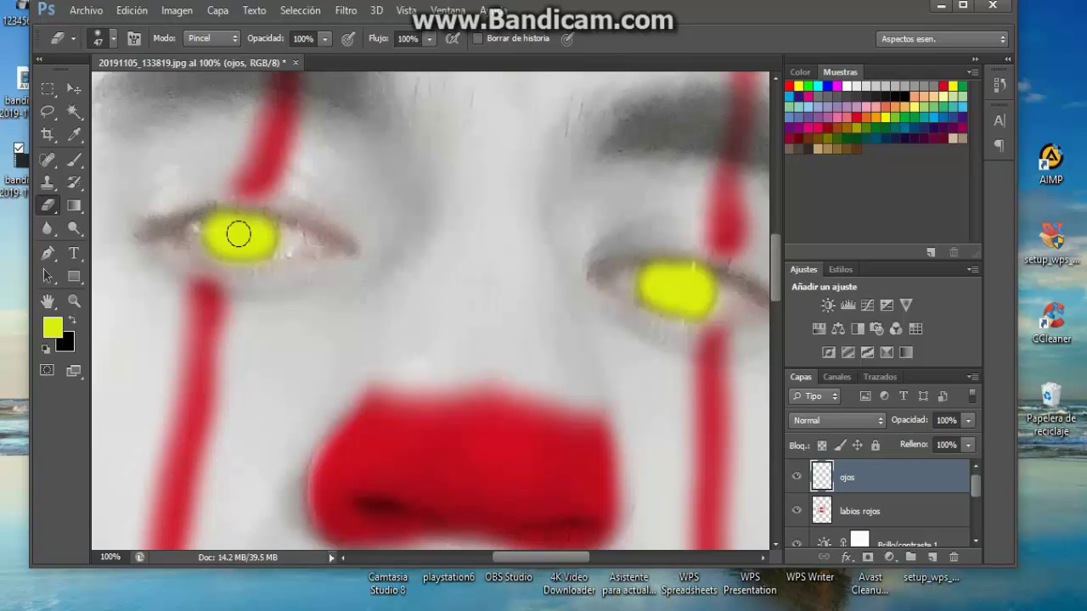
- Erase the yellow from the centre of the left eye, undoing one misclick, to reveal the pupil
left_click(238, 234)
key("ctrl+z")
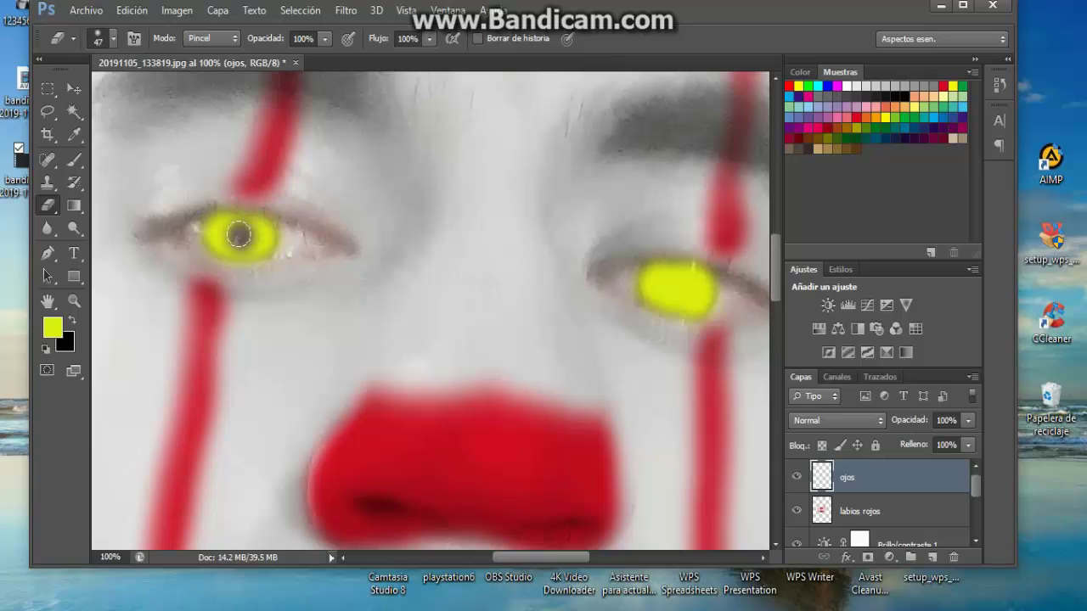
left_click(238, 235)
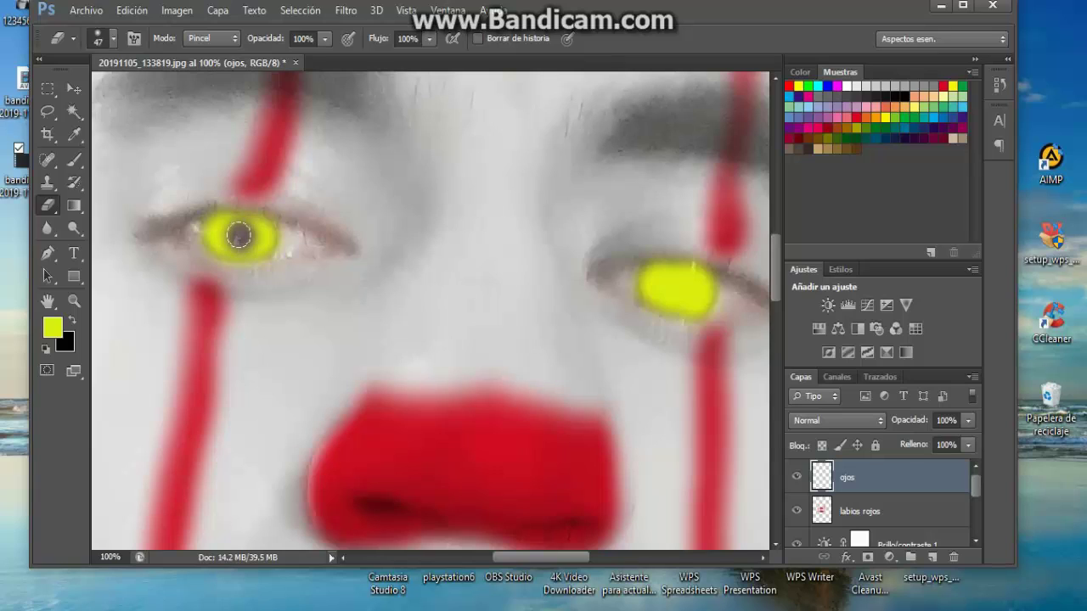
left_click(238, 234)
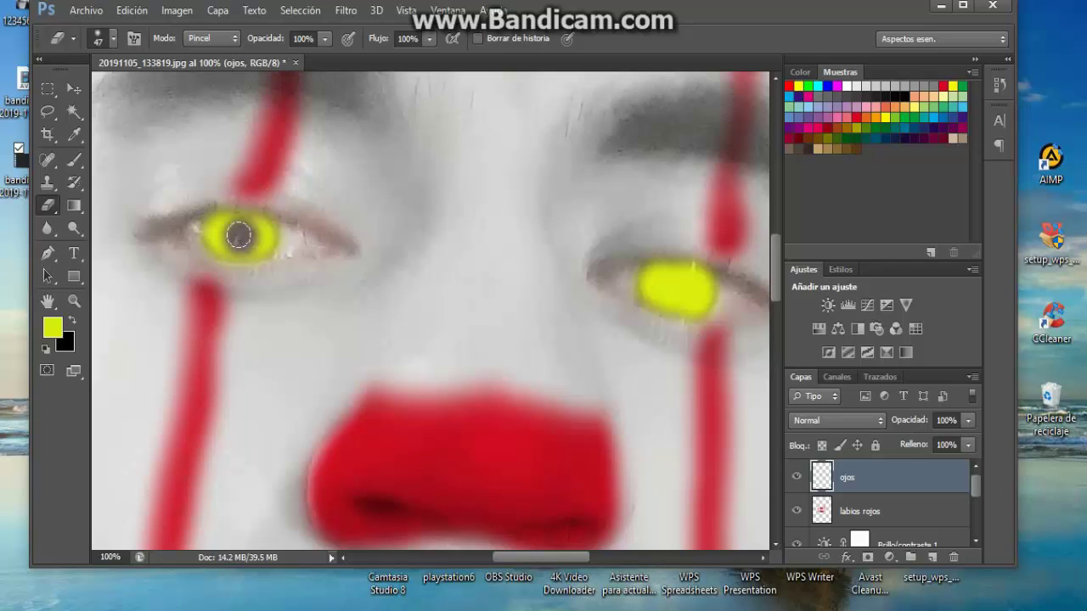
left_click(239, 234)
left_click_drag(561, 562, 593, 562)
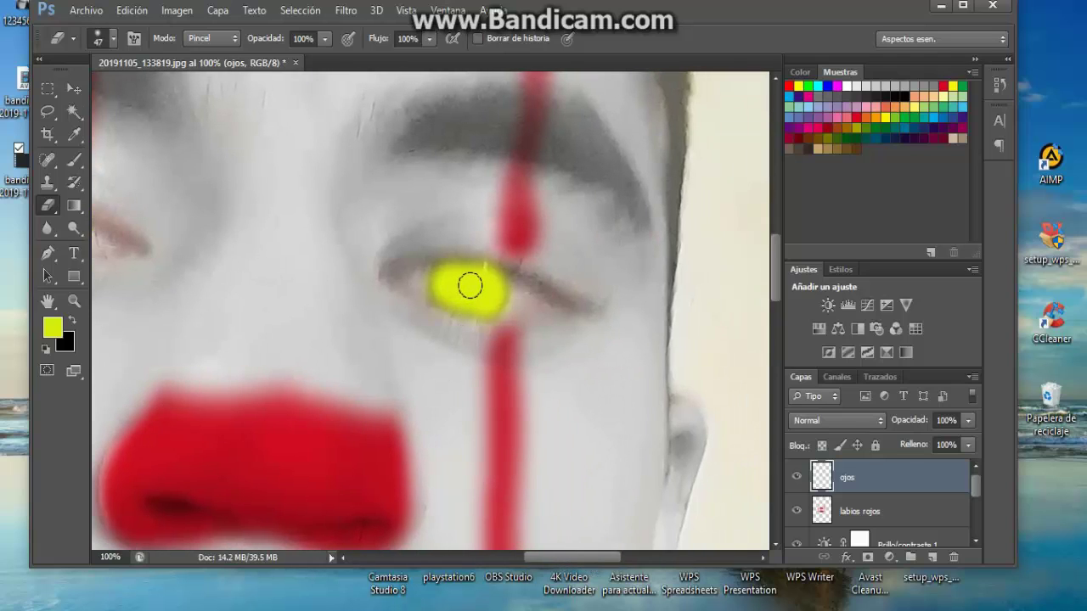
- Erase the yellow from the centre of the right eye to reveal its dark pupil
left_click(471, 286)
left_click(471, 286)
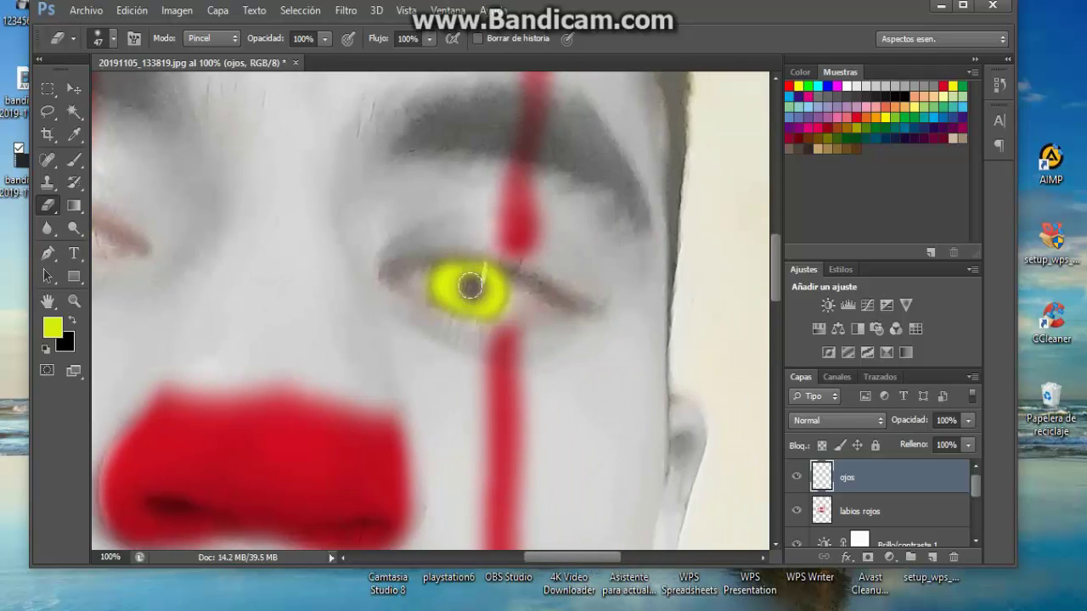
left_click(470, 286)
left_click(470, 286)
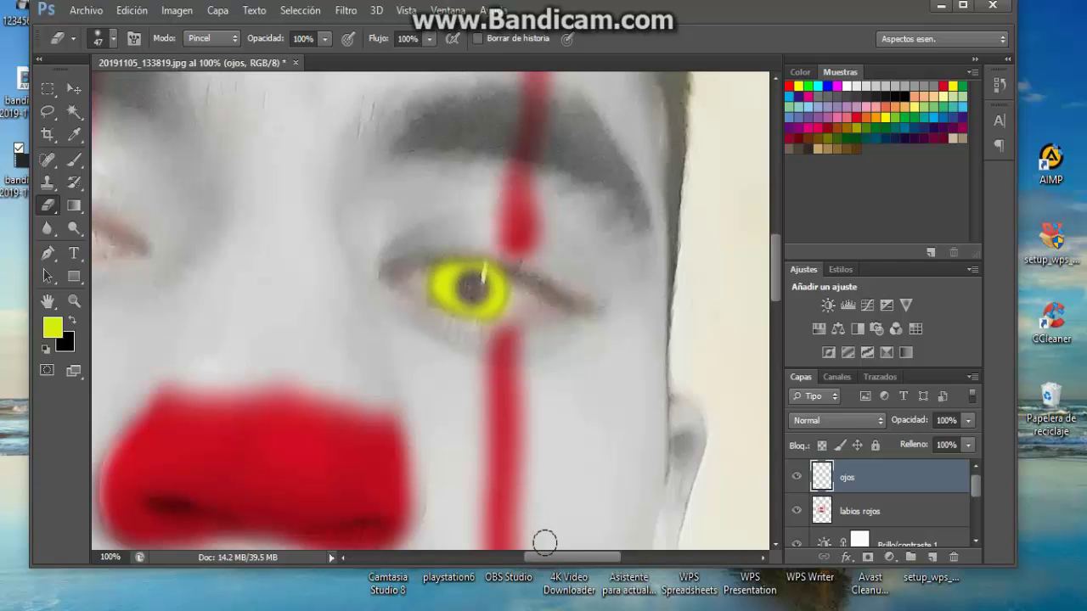
left_click_drag(558, 565, 532, 561)
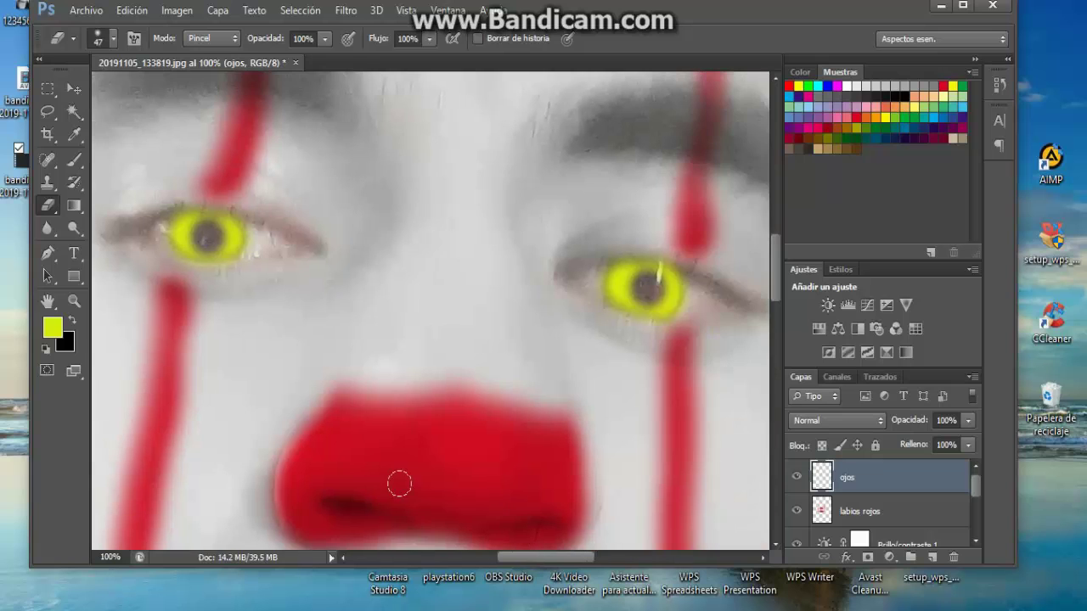
left_click(74, 301)
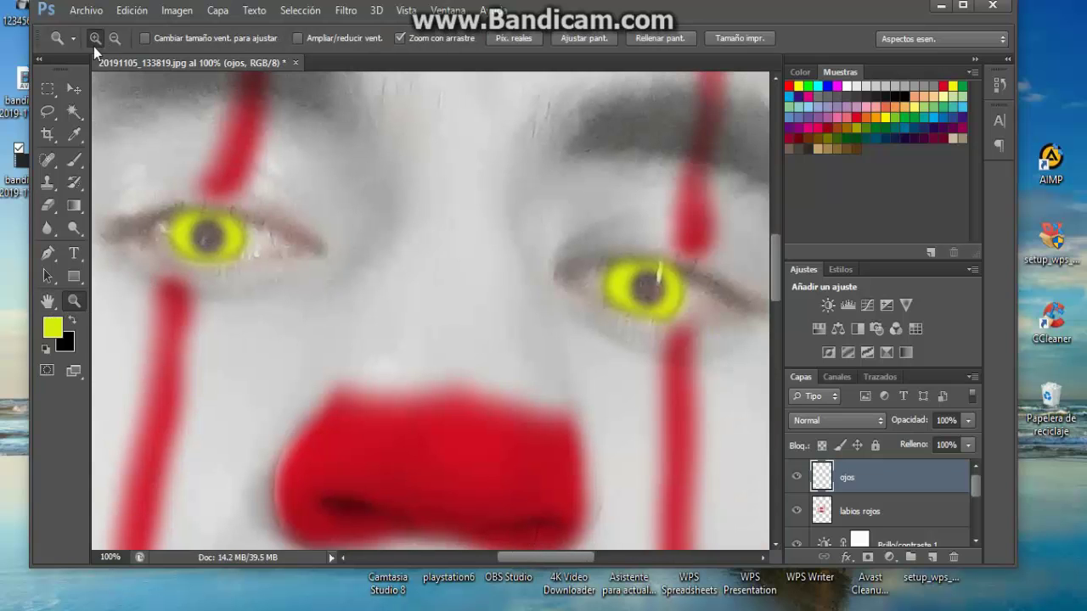
- Zoom out to the whole face and try Luz suave, then Luz fuerte blending on ojos
left_click(115, 38)
left_click(323, 224)
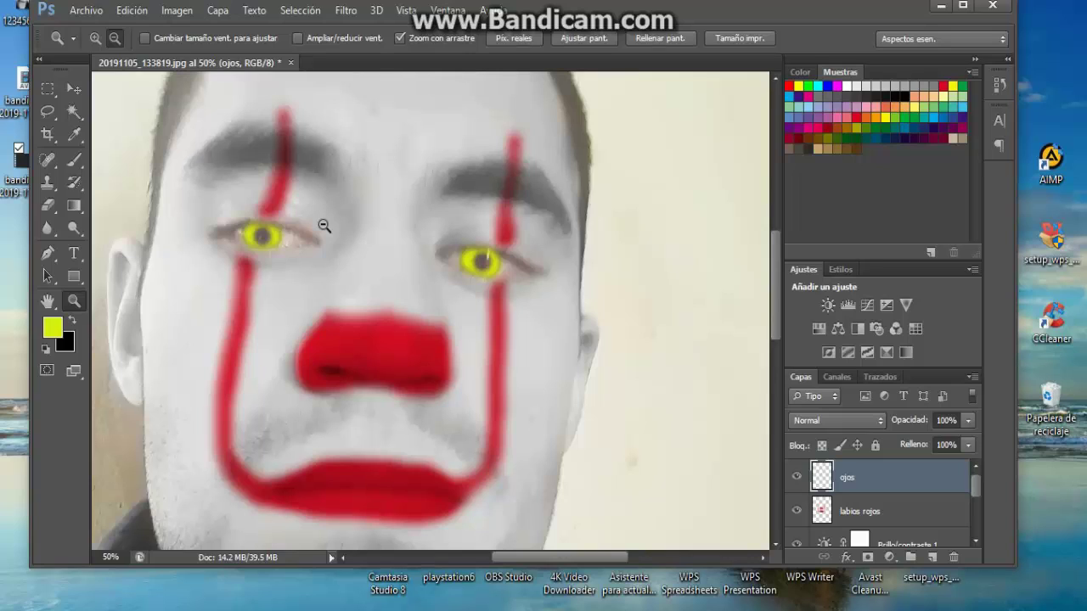
left_click(812, 426)
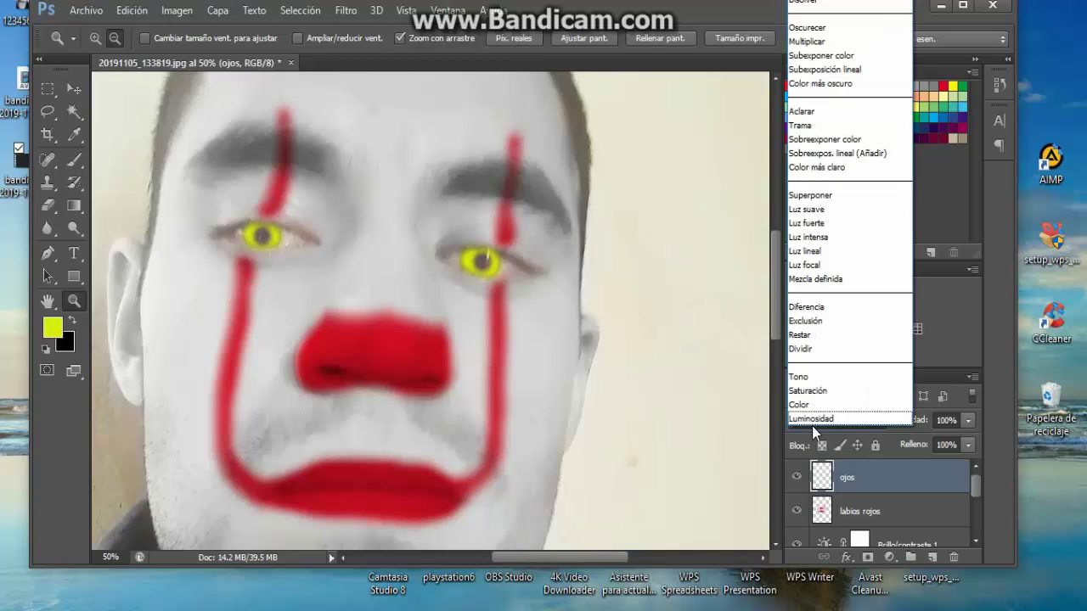
left_click(807, 210)
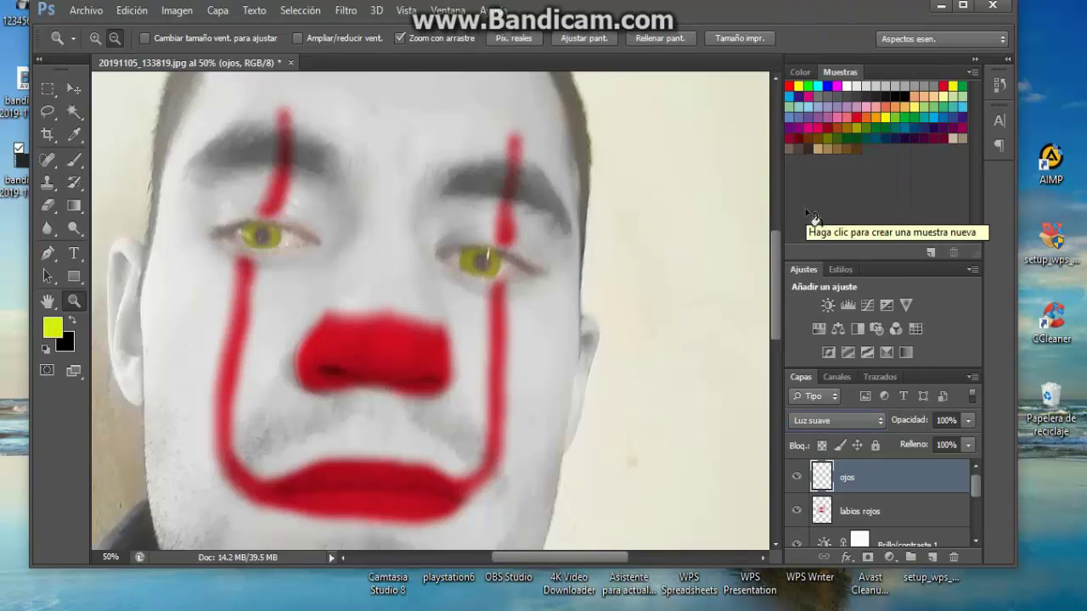
left_click(801, 424)
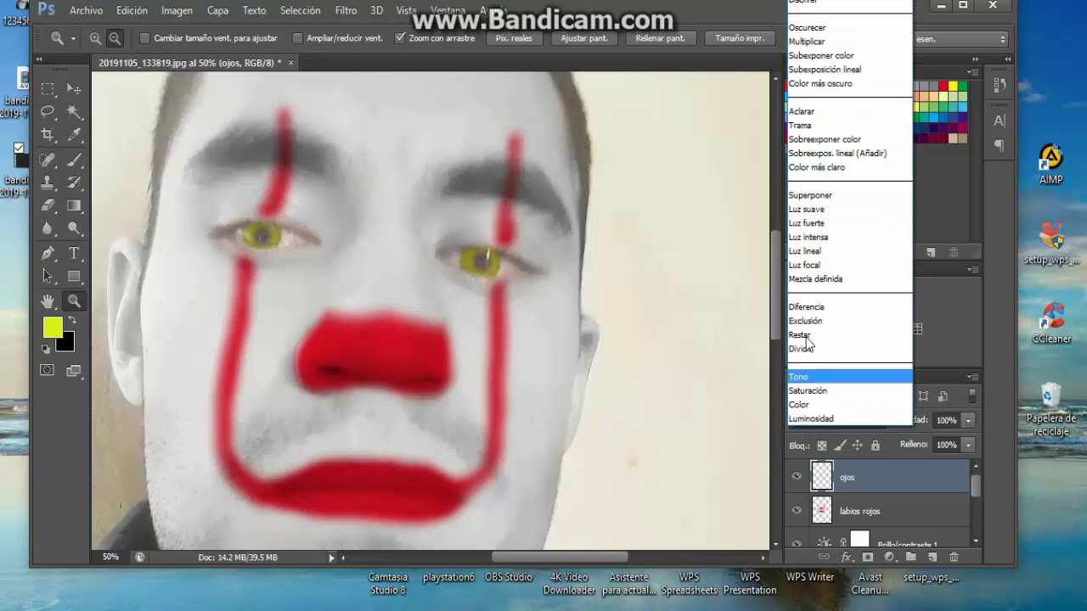
left_click(811, 224)
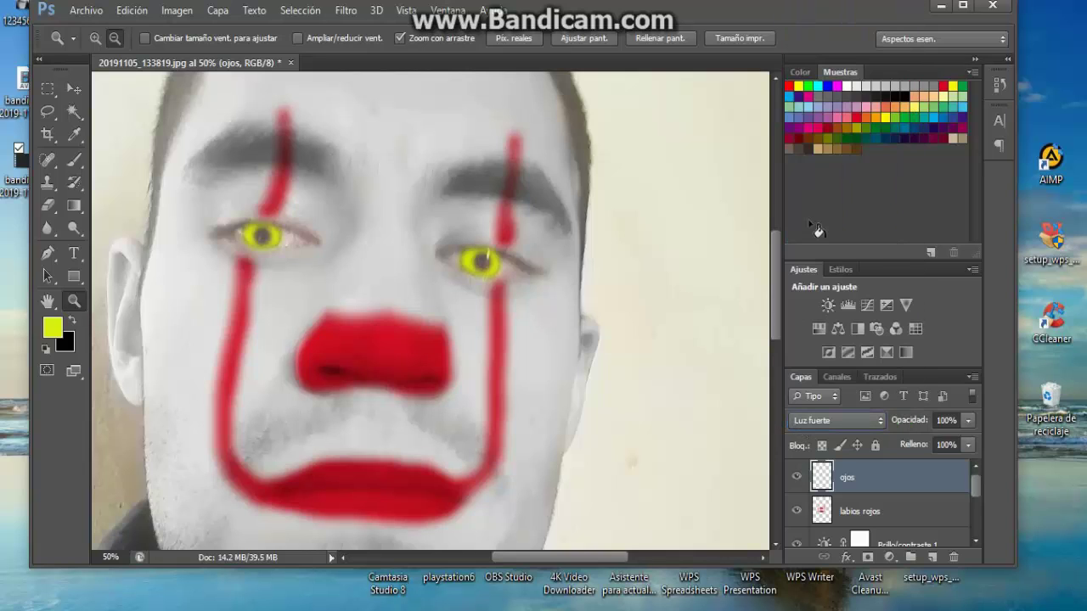
- Compare Luz intensa and Multiplicar on ojos, then settle on Luz fuerte
left_click(812, 419)
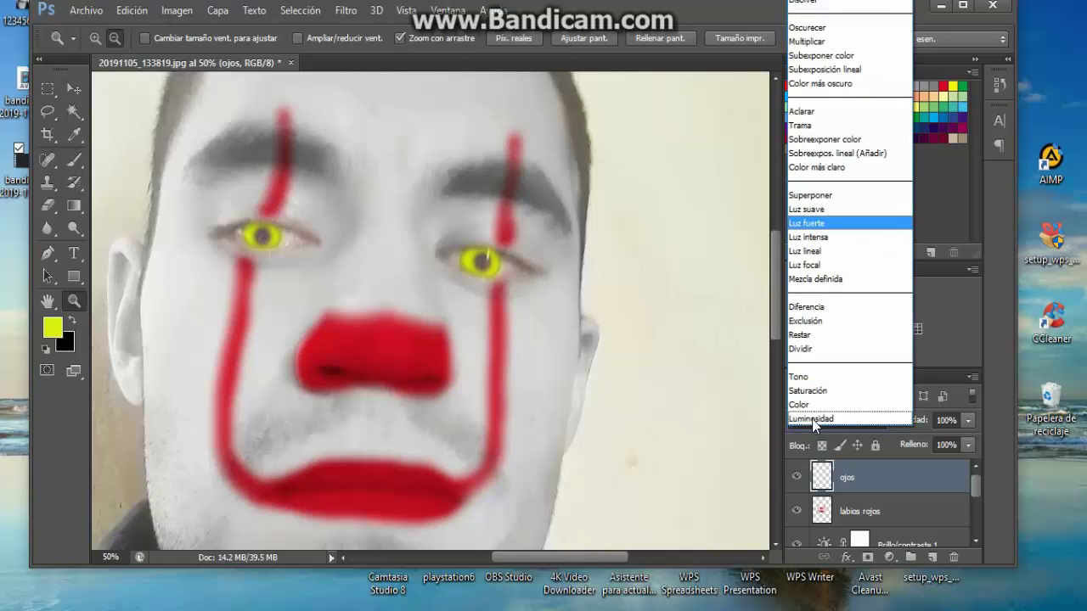
left_click(811, 238)
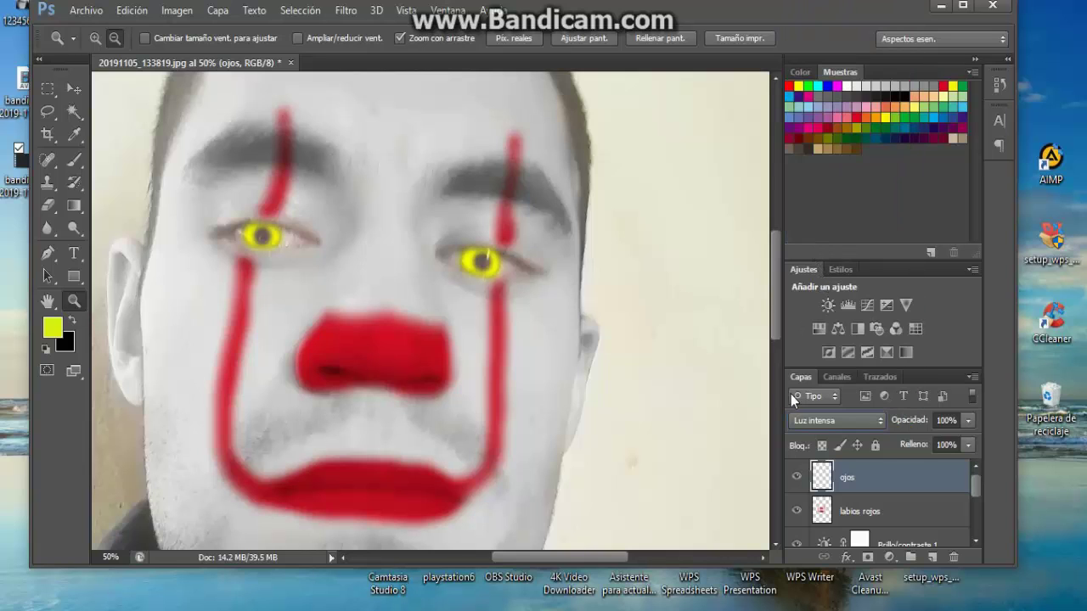
left_click(794, 422)
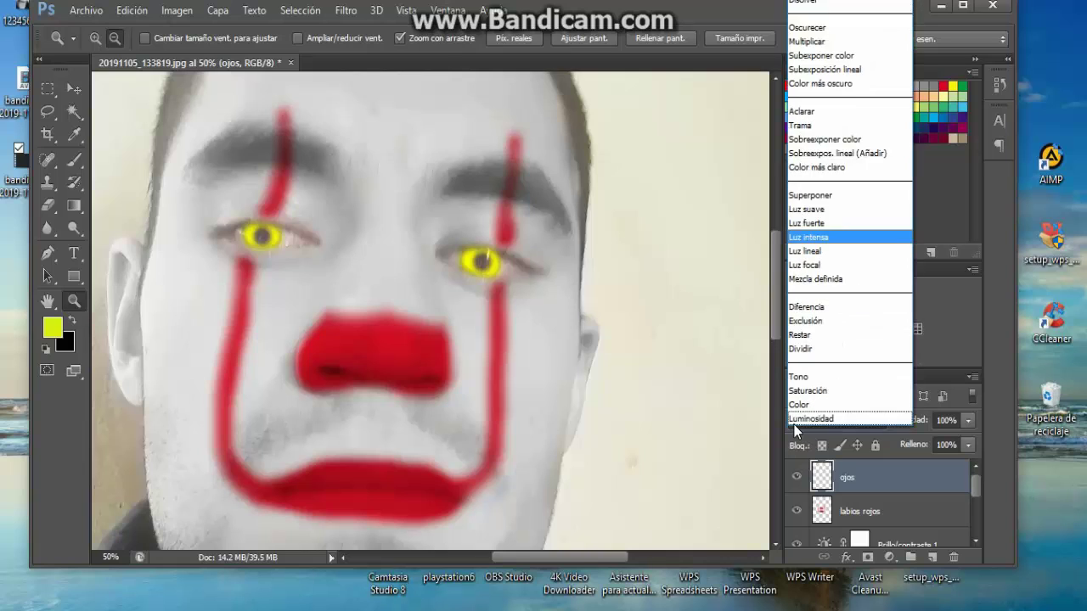
left_click(815, 42)
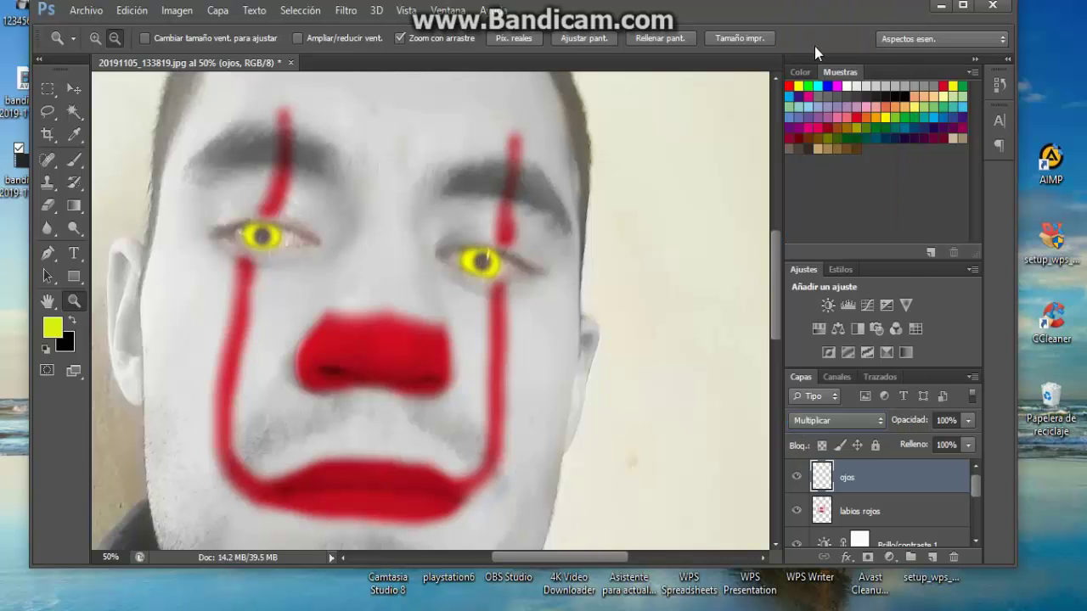
left_click(823, 420)
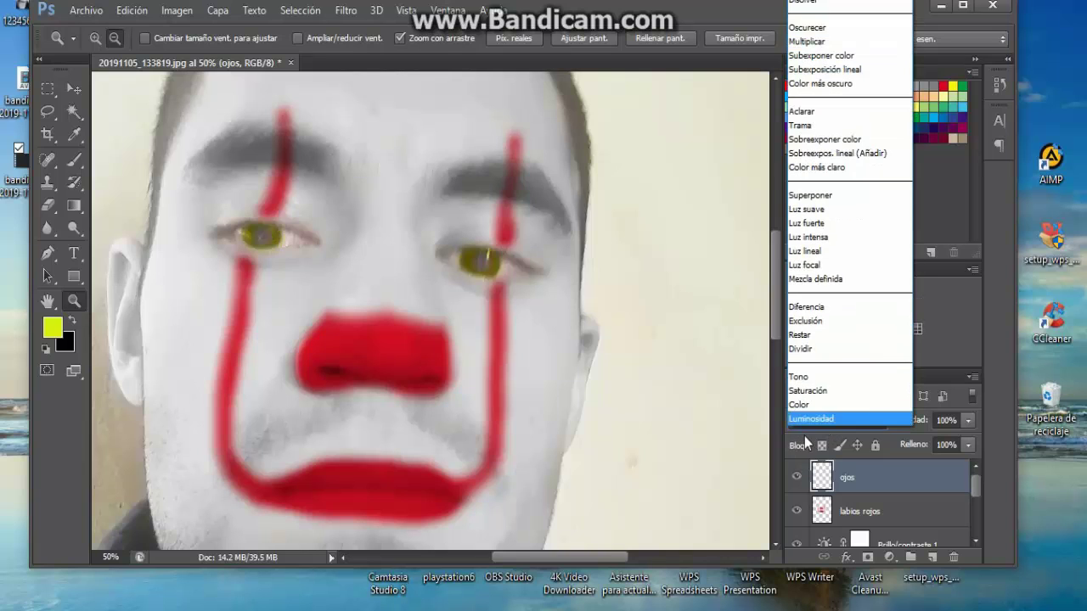
left_click(822, 223)
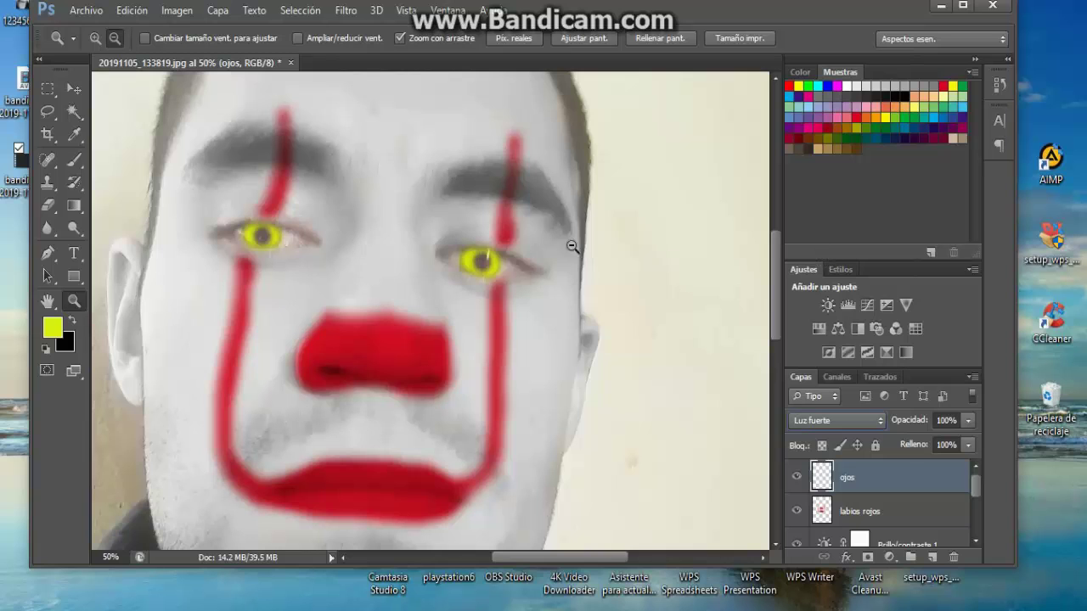
- Zoom out to the full photo, then zoom in close on the right eye
left_click(603, 365, "alt")
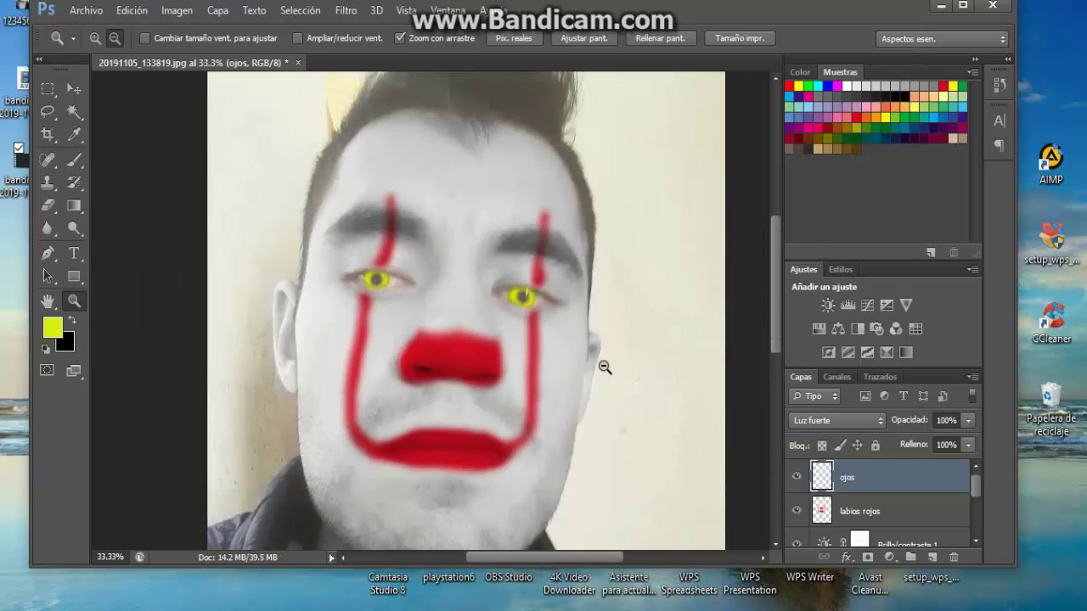
left_click(603, 366, "alt")
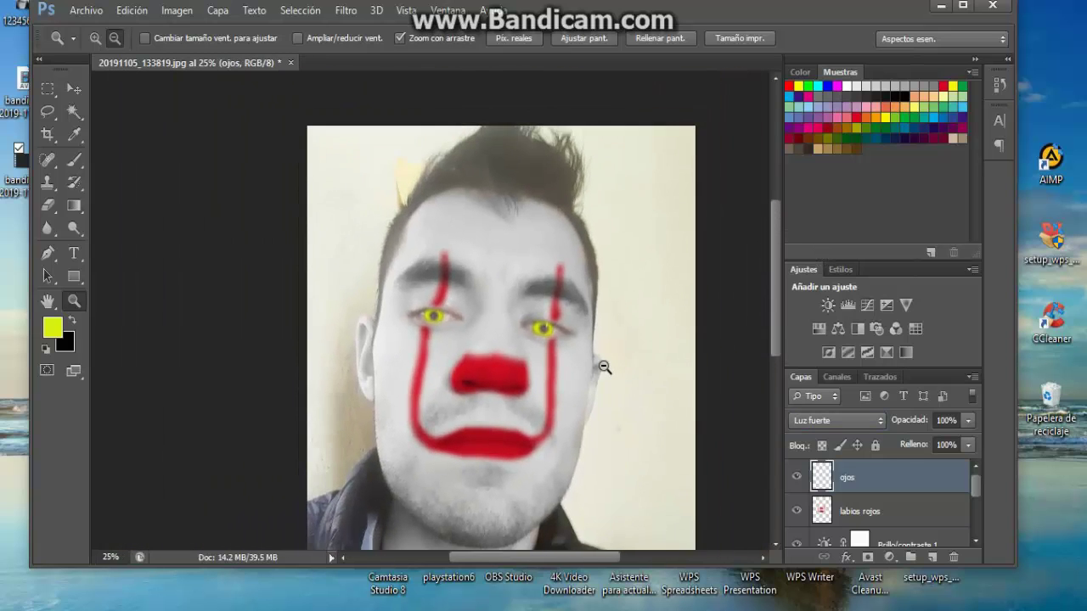
left_click(604, 367, "alt")
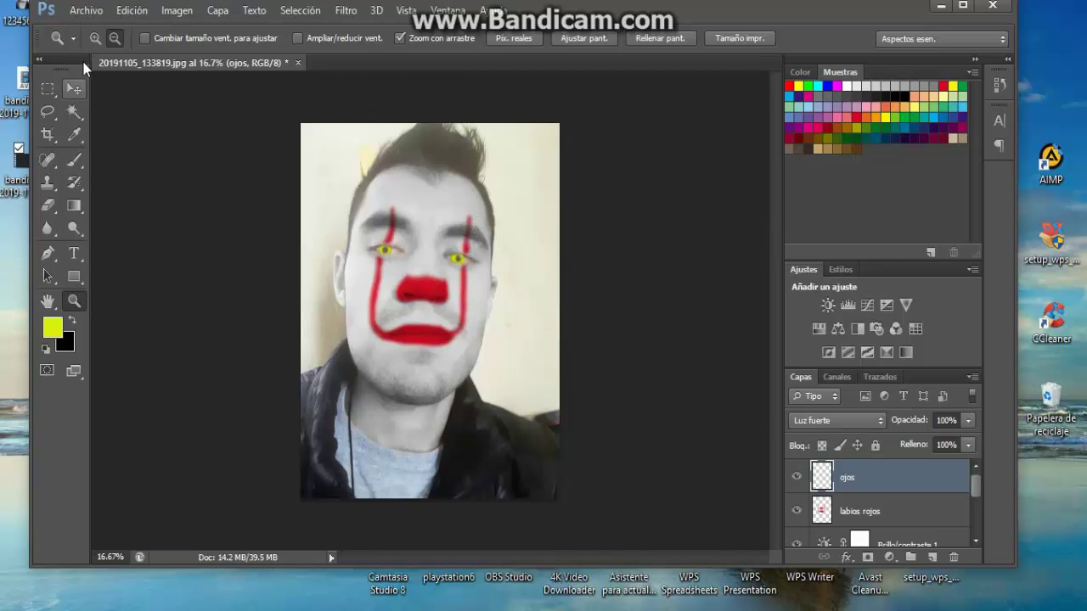
left_click_drag(459, 257, 487, 257)
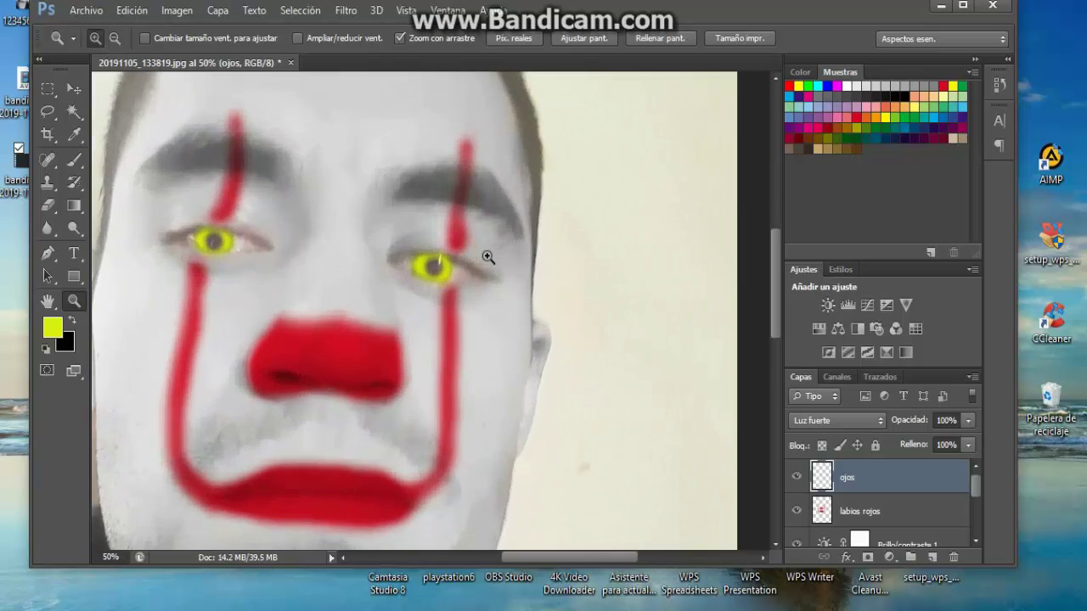
left_click(487, 257)
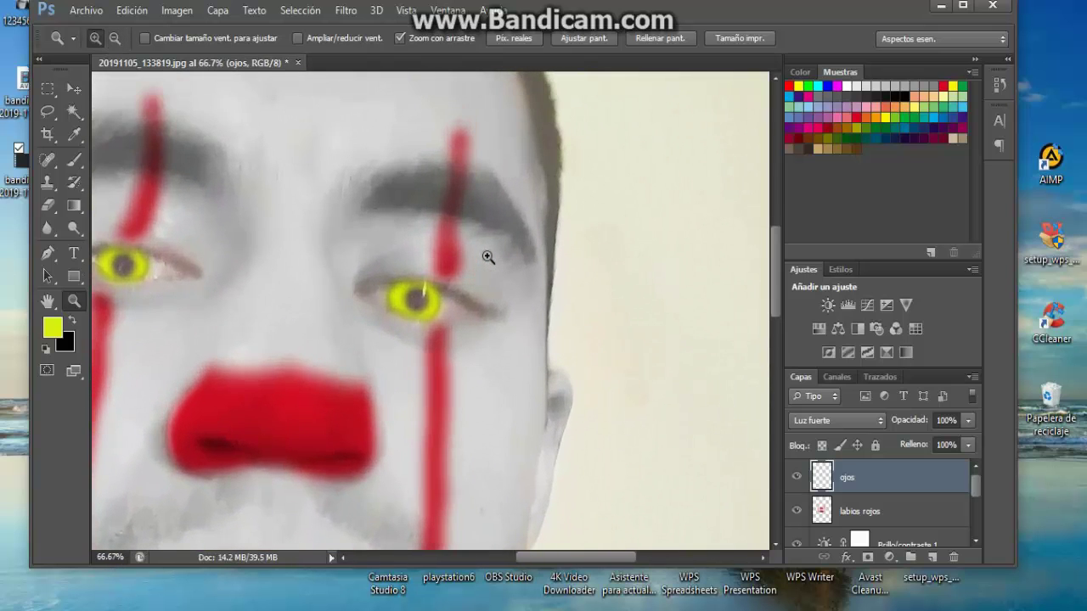
scroll(860, 499, "up", 2)
- Make labios rojos the active layer and select the Eraser, then the Zoom tool
left_click(860, 511)
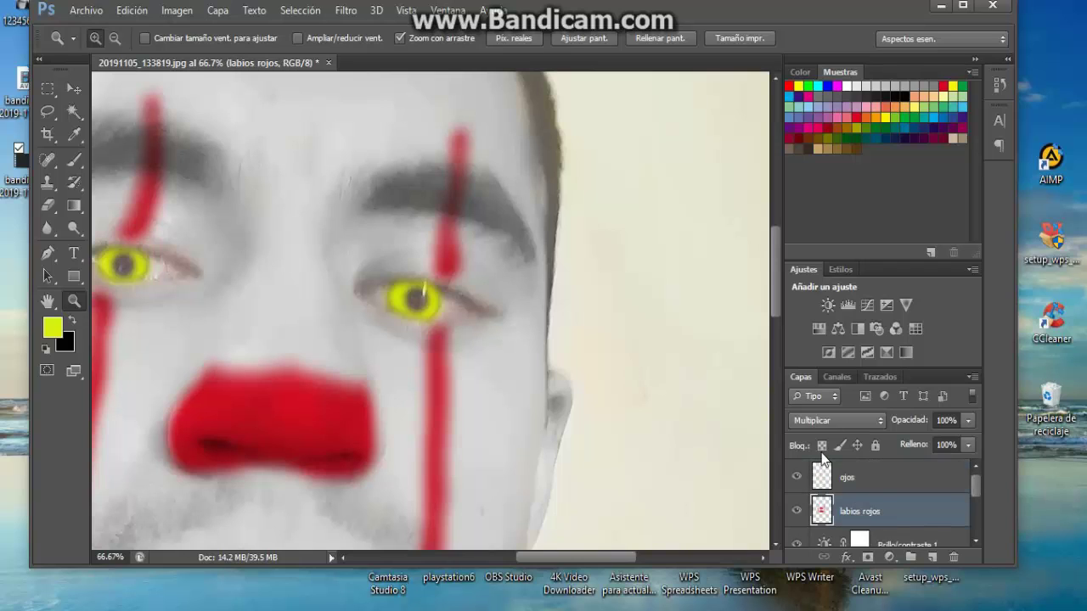
left_click(48, 206)
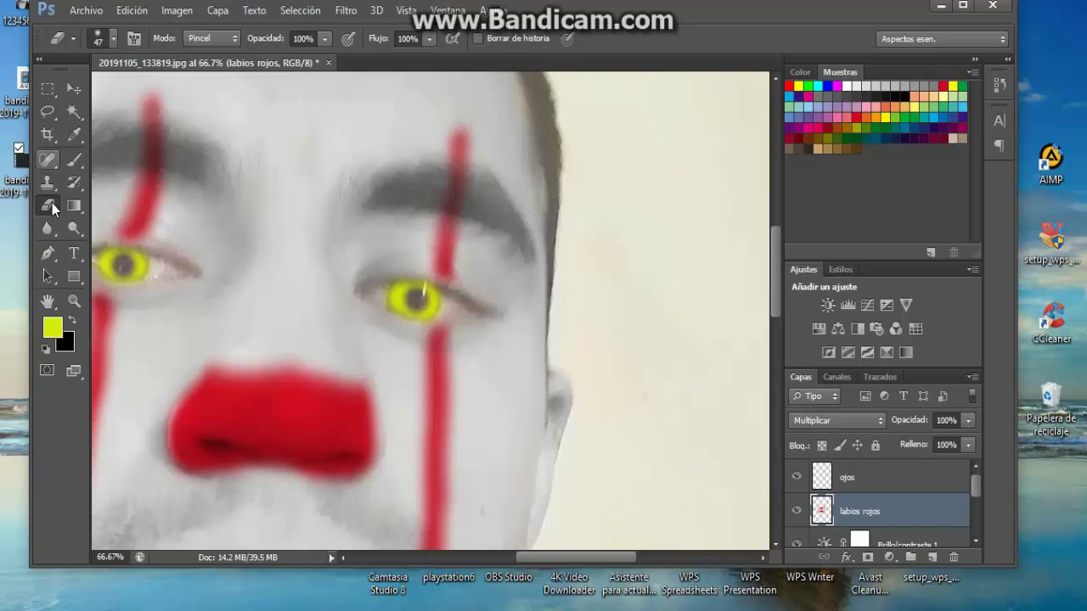
left_click(67, 304)
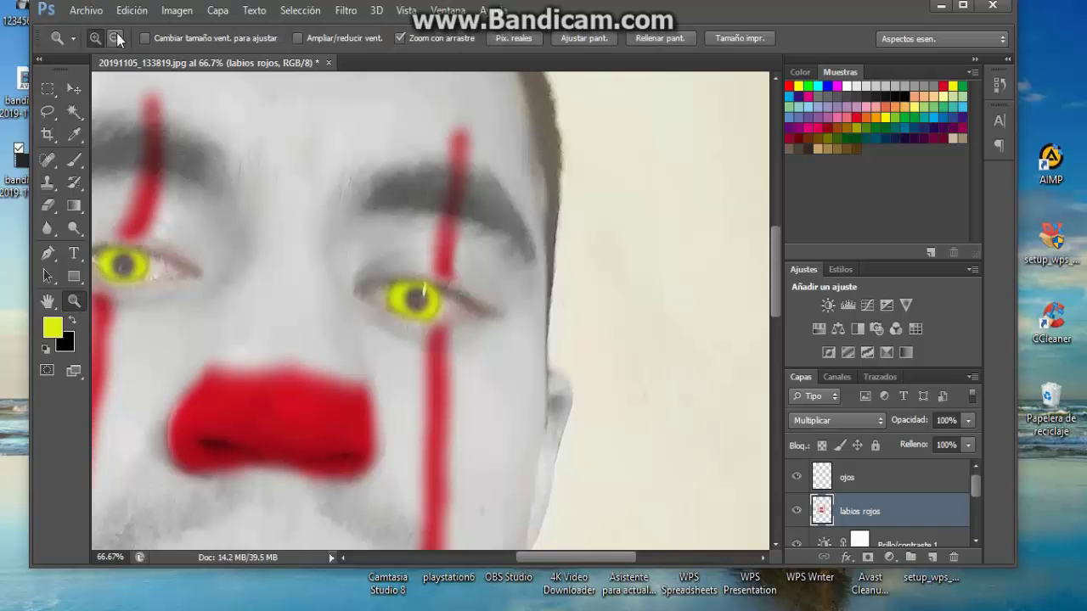
- Zoom out until the whole clown portrait fits at 16.7%, then scroll the Layers panel
left_click(283, 241, "alt")
left_click(283, 240, "alt")
left_click(283, 240, "alt")
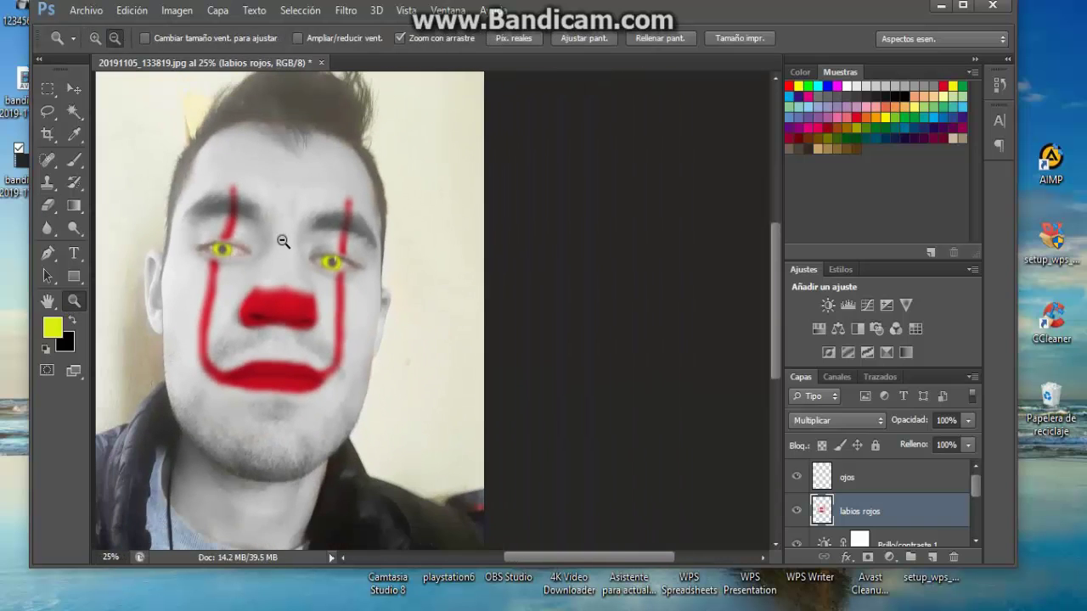
left_click_drag(572, 559, 536, 575)
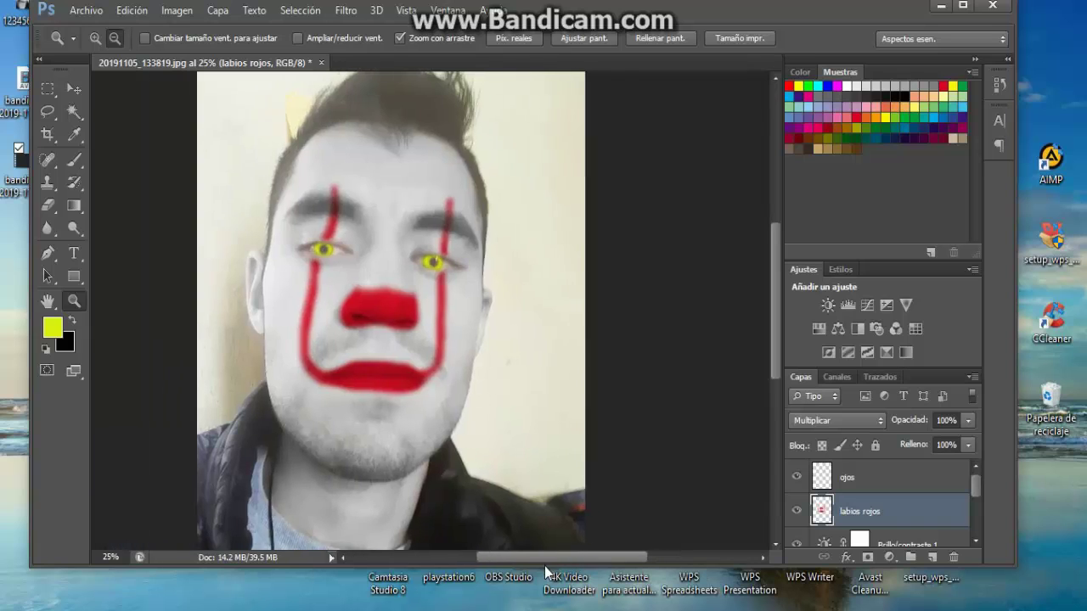
left_click(529, 402, "alt")
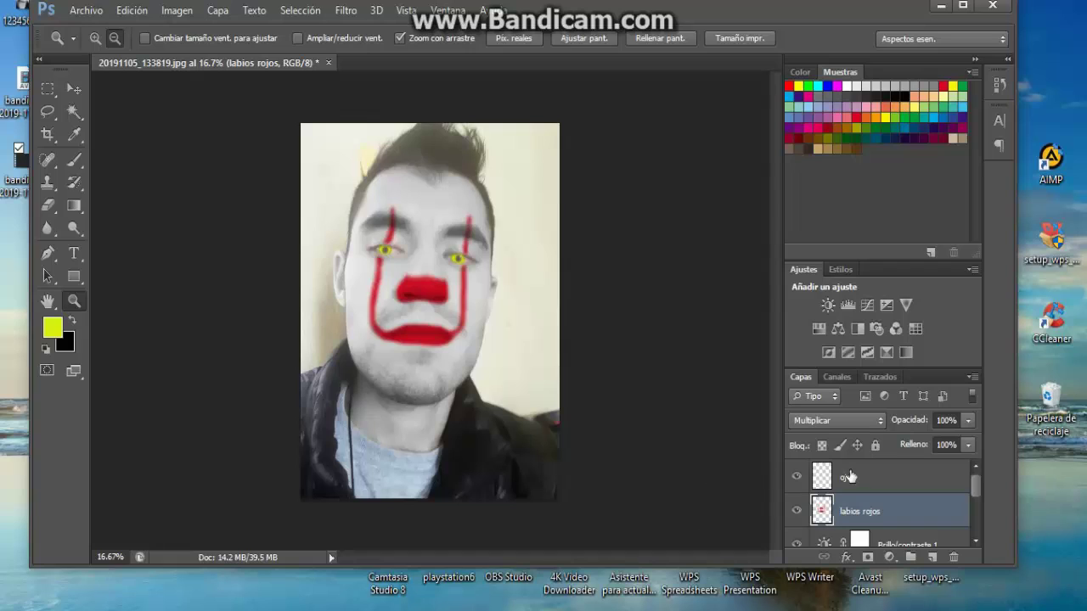
scroll(855, 478, "down", 2)
scroll(854, 477, "down", 3)
scroll(854, 477, "up", 2)
scroll(854, 477, "up", 2)
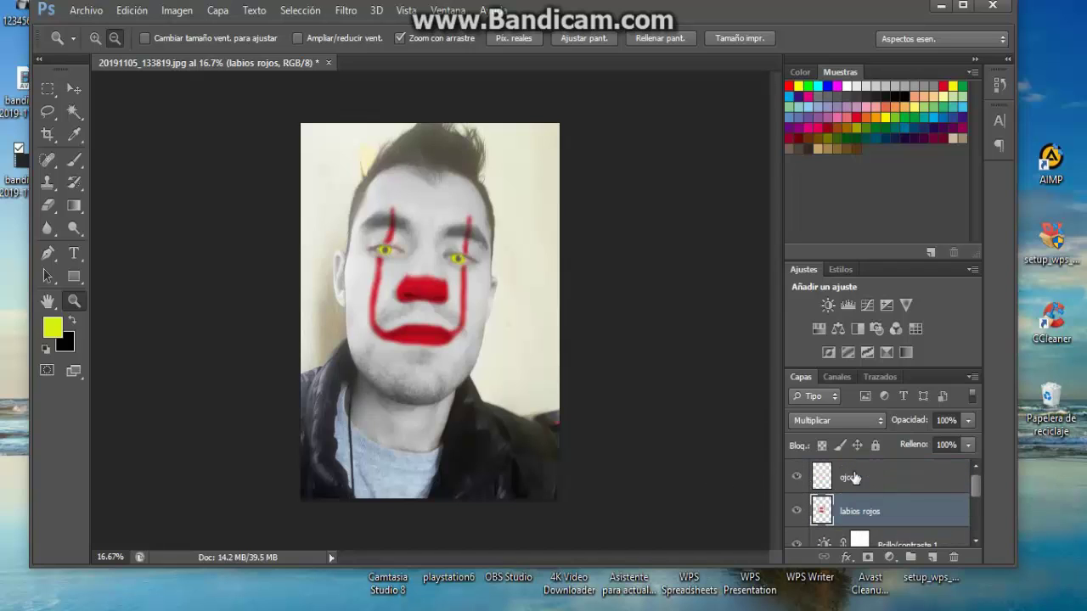